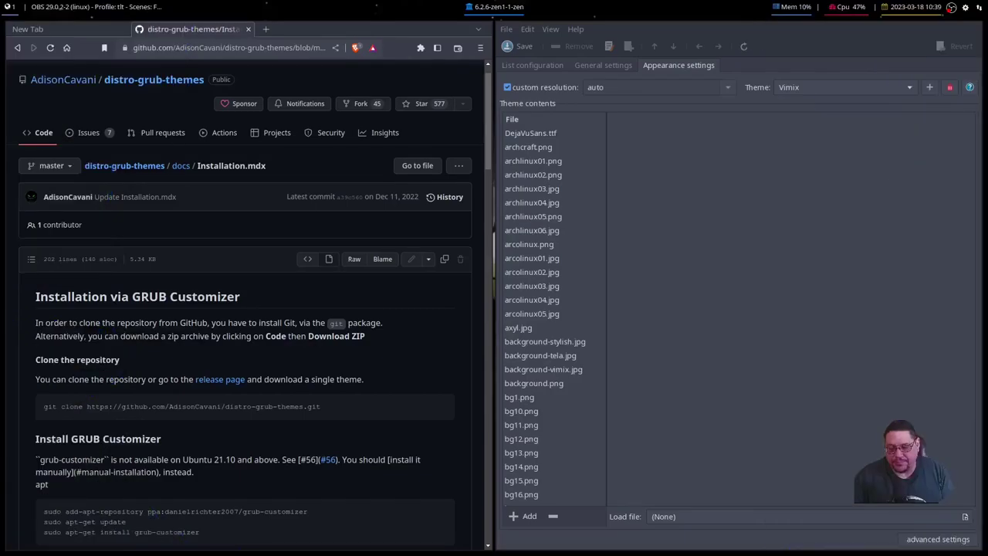
# Step: Confirm GRUB Customizer shows Theme: Vimix, then maximize the browser with the Installation.mdx guide
pyautogui.click(641, 334)
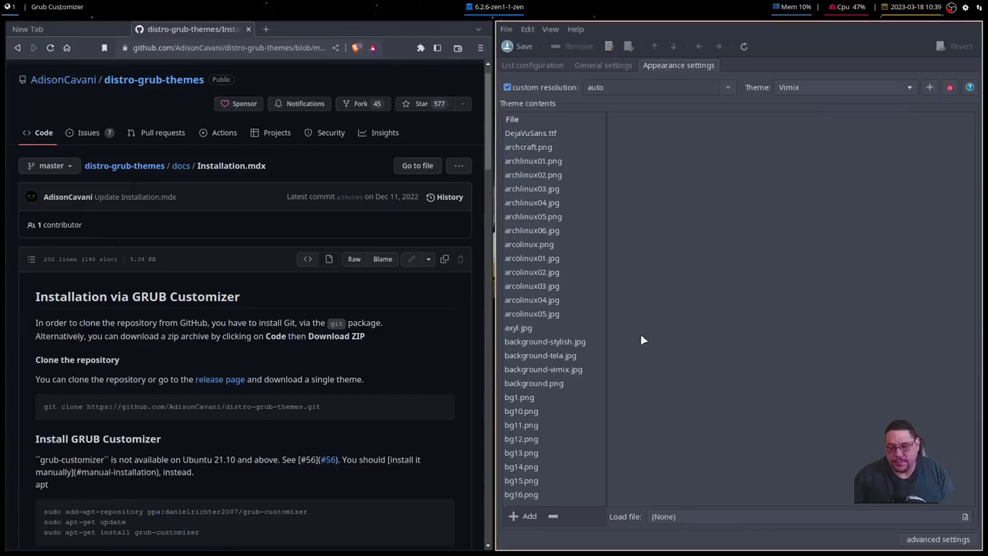
pyautogui.click(282, 30)
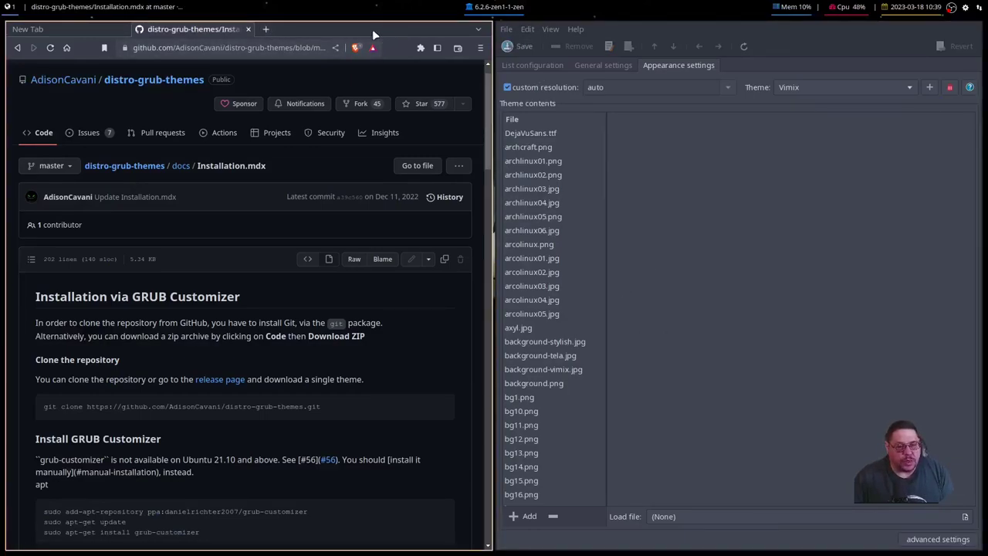
pyautogui.click(149, 49)
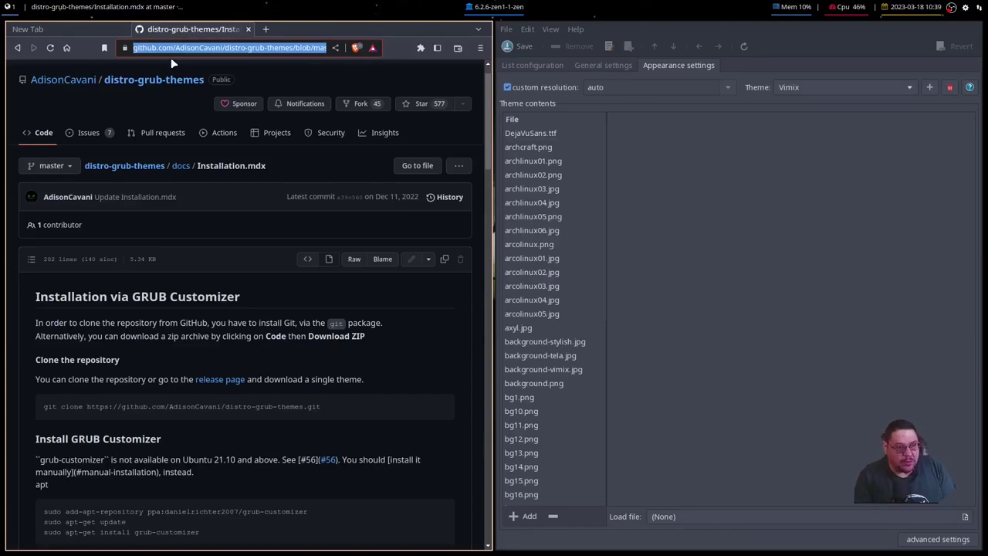
pyautogui.press('super+f')
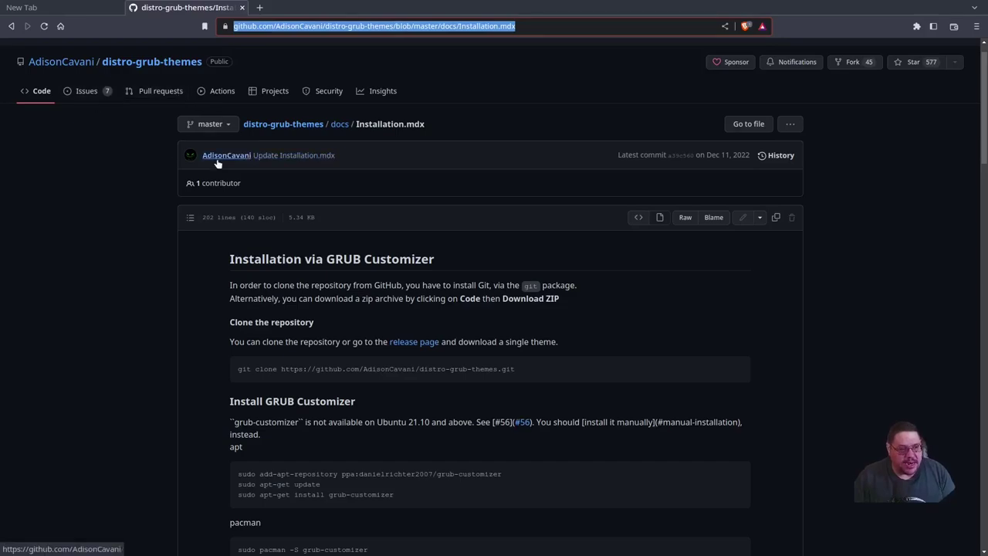
# Step: Go up to the distro-grub-themes repository page, skim its README and zoom the page in twice
pyautogui.click(254, 125)
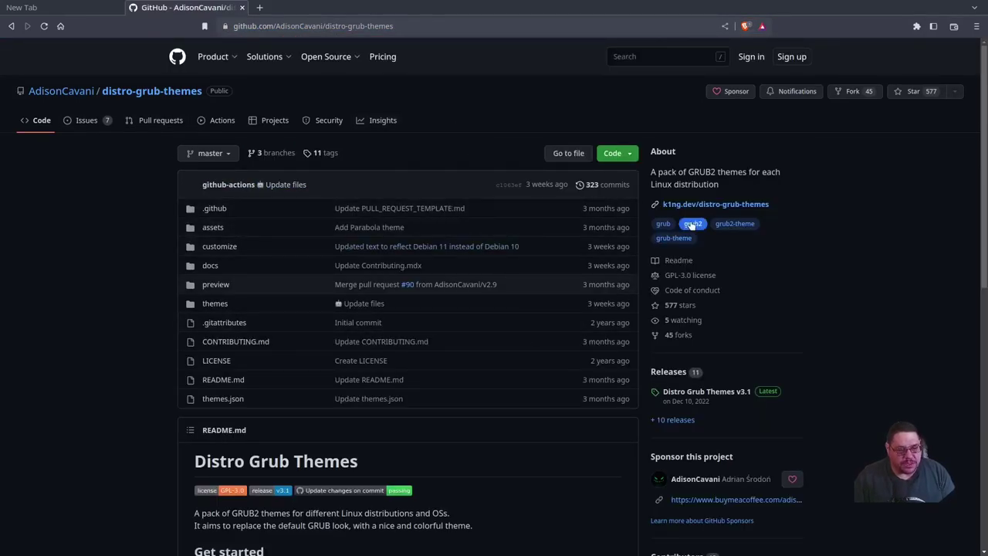
pyautogui.scroll(-2, 714, 223)
pyautogui.scroll(-4, 479, 244)
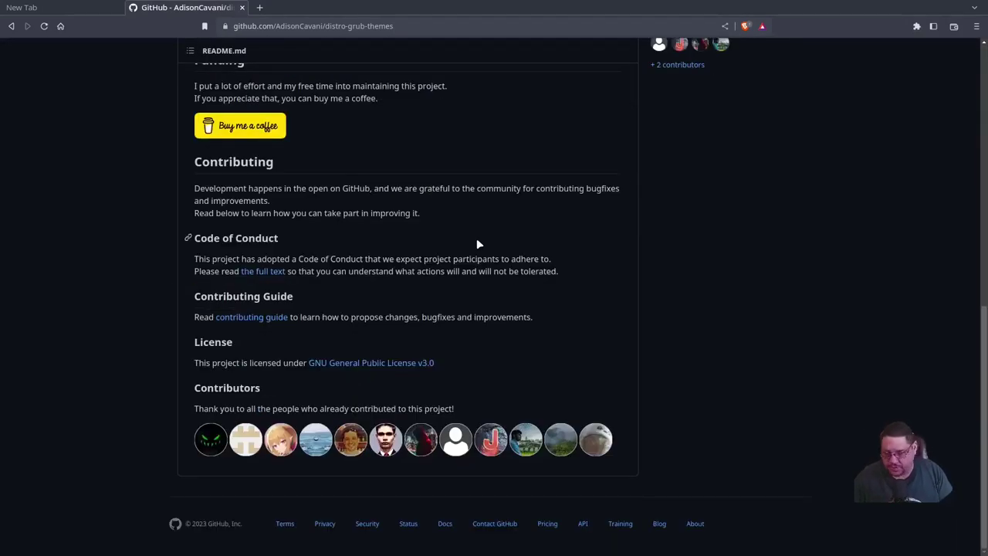
pyautogui.scroll(3, 608, 294)
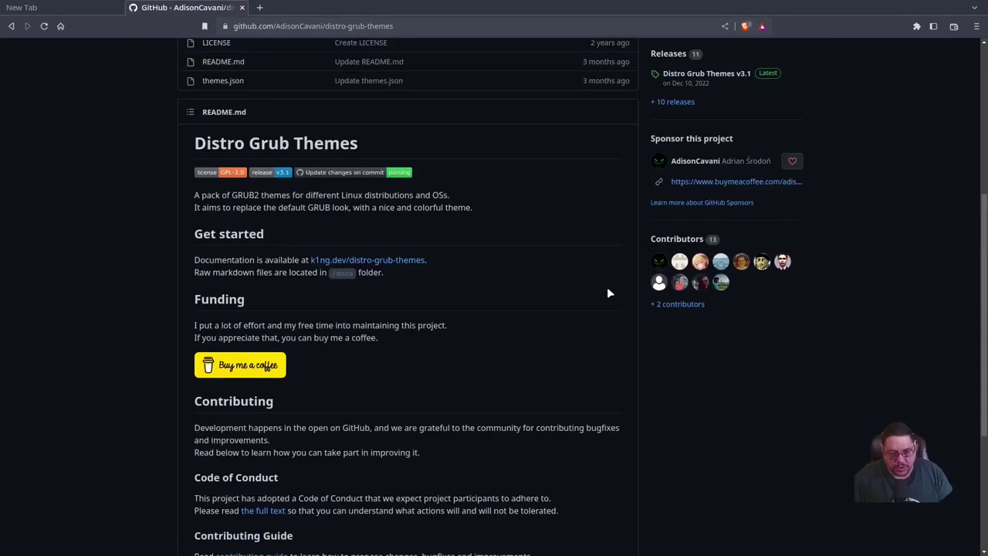
pyautogui.scroll(4, 581, 298)
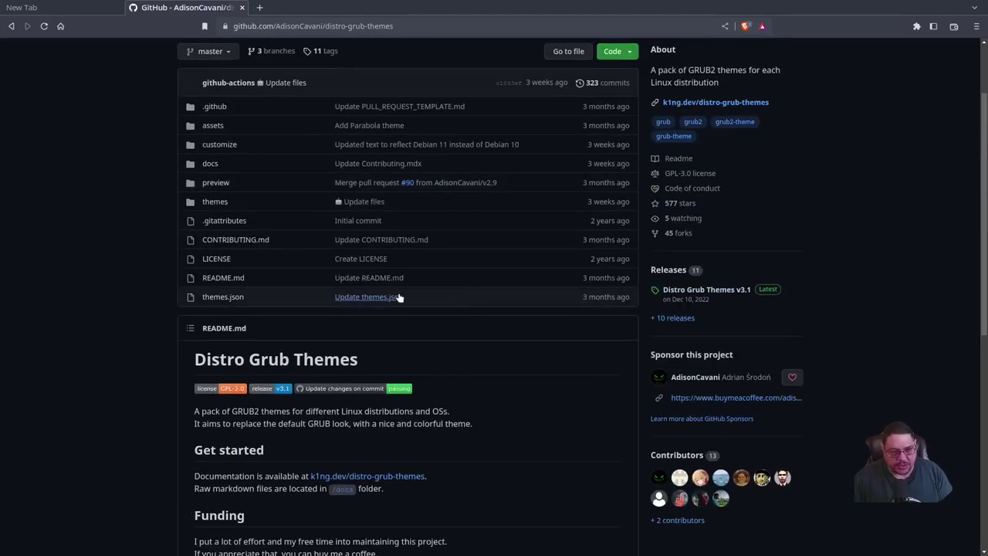
pyautogui.scroll(1, 255, 310)
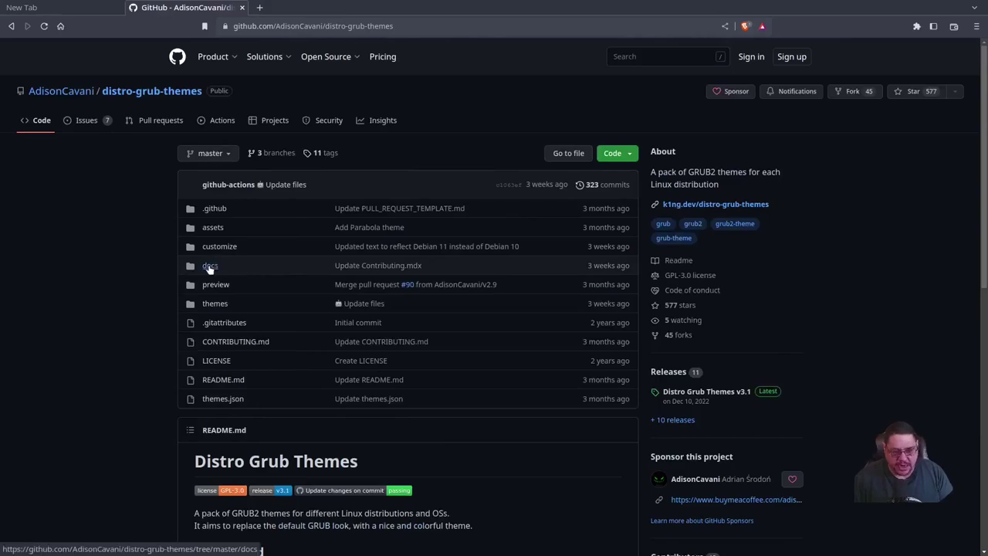
pyautogui.hotkey('ctrl', '+')
pyautogui.hotkey('ctrl', '+')
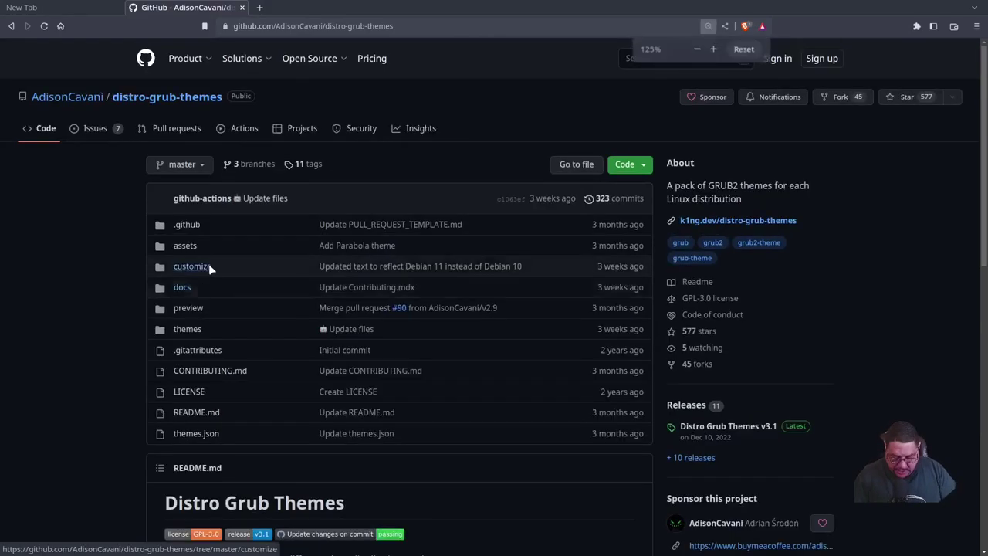
pyautogui.hotkey('ctrl', '+')
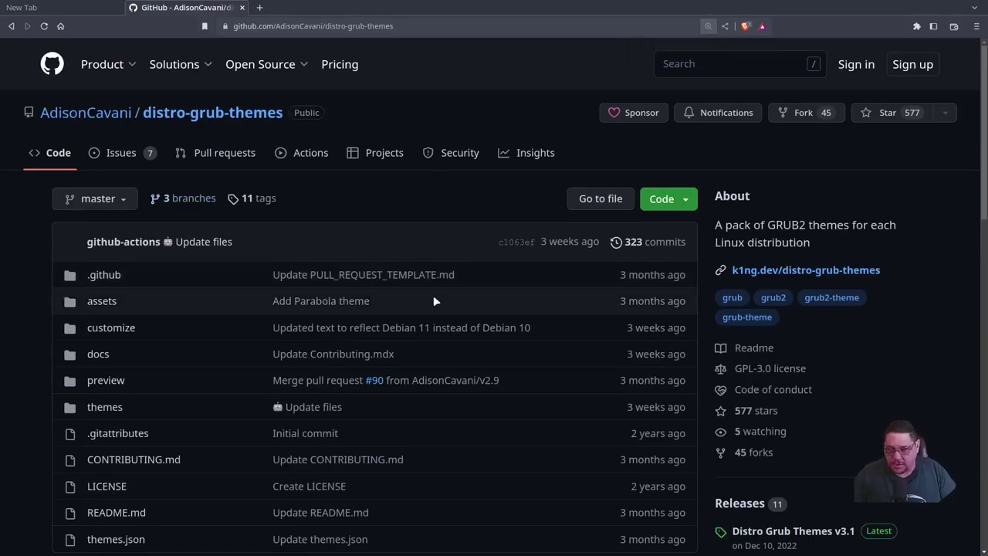
pyautogui.scroll(-2, 434, 297)
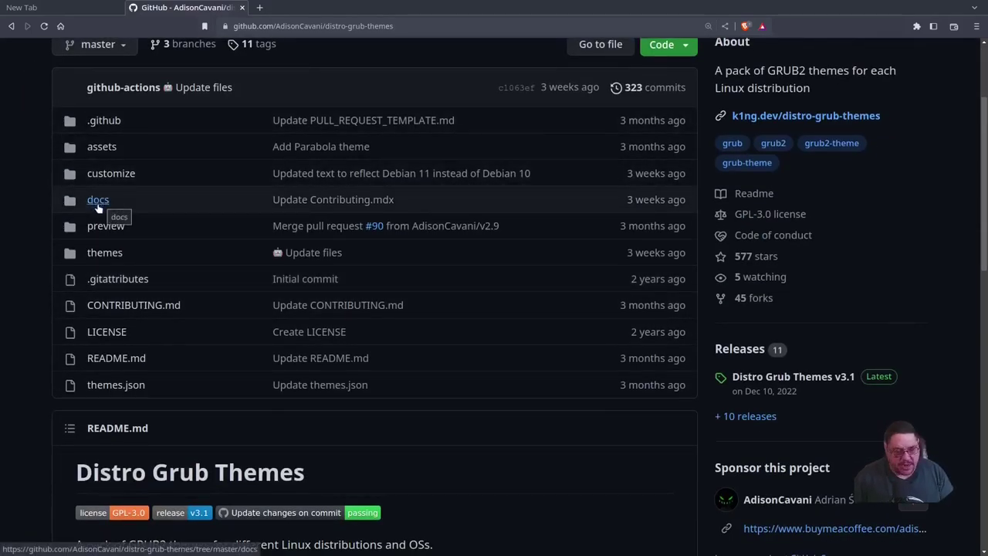
# Step: Open the themes folder and scroll through the .tar archives from acer.tar to zorinOS.tar
pyautogui.click(104, 255)
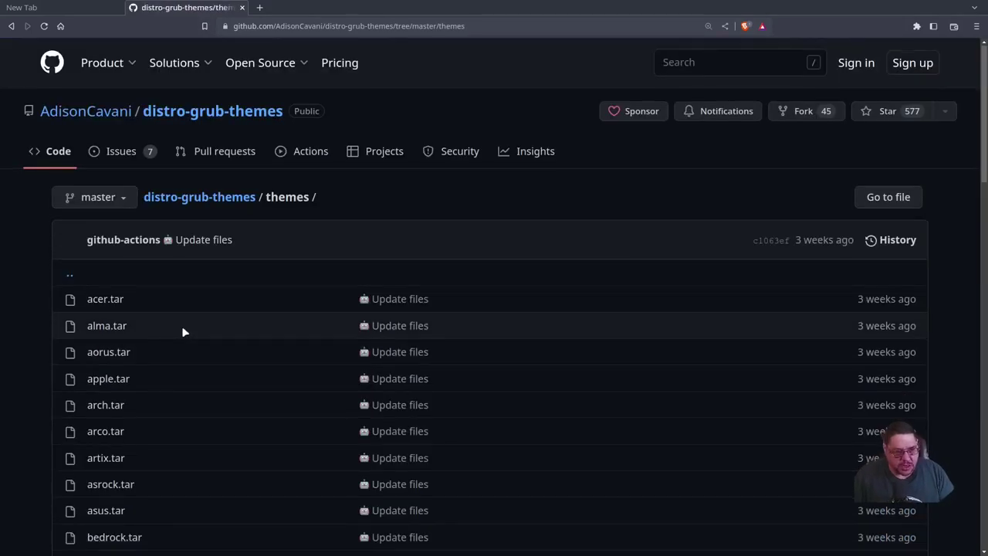
pyautogui.scroll(-3, 183, 330)
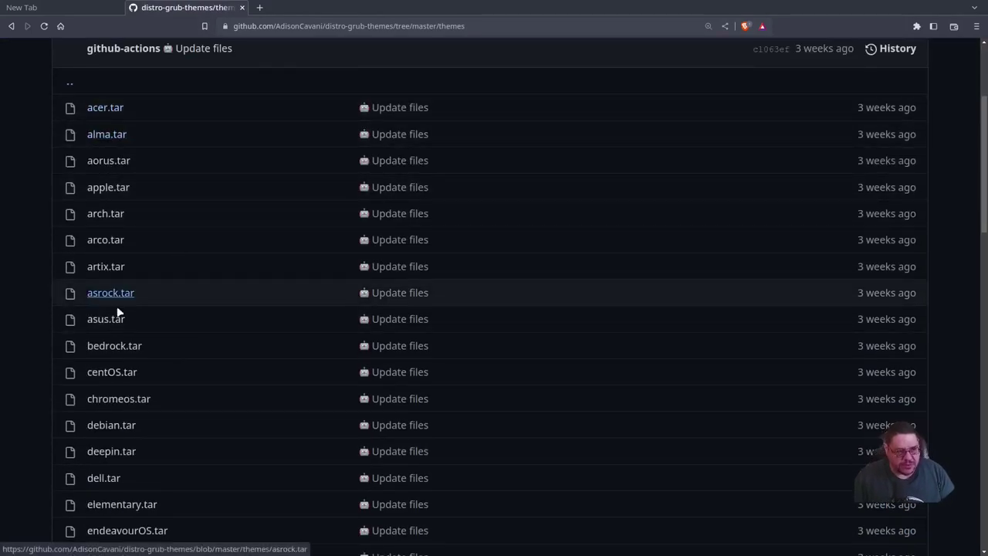
pyautogui.scroll(-5, 126, 346)
pyautogui.scroll(-10, 127, 348)
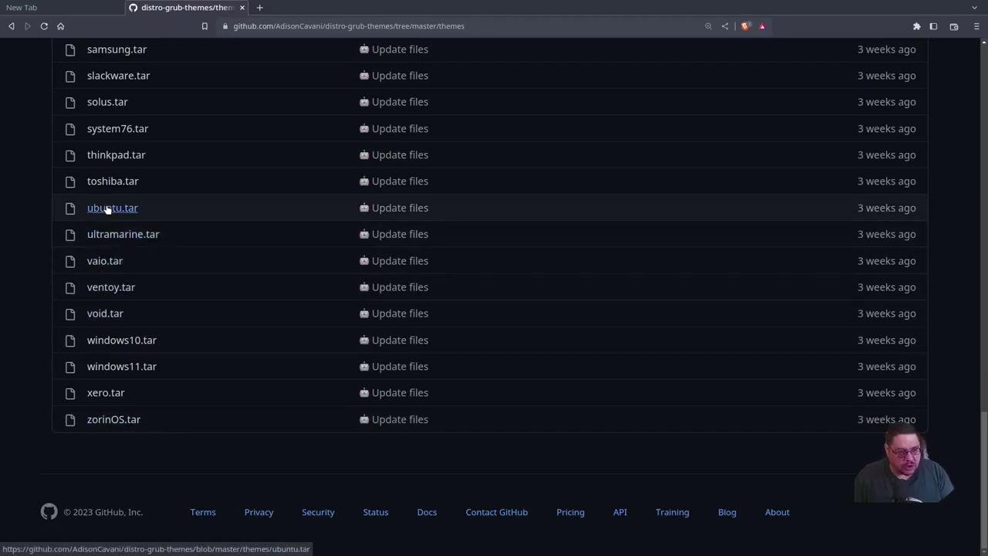
pyautogui.scroll(1, 220, 258)
pyautogui.scroll(15, 221, 259)
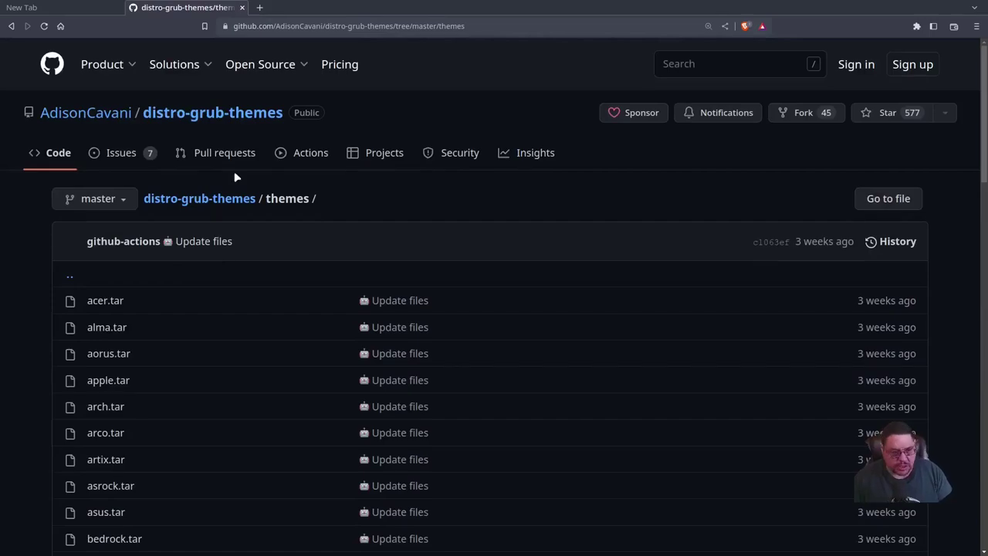
# Step: Return via the repository's docs folder to Installation.mdx and scroll to the Install GRUB Customizer commands
pyautogui.click(11, 27)
pyautogui.click(11, 26)
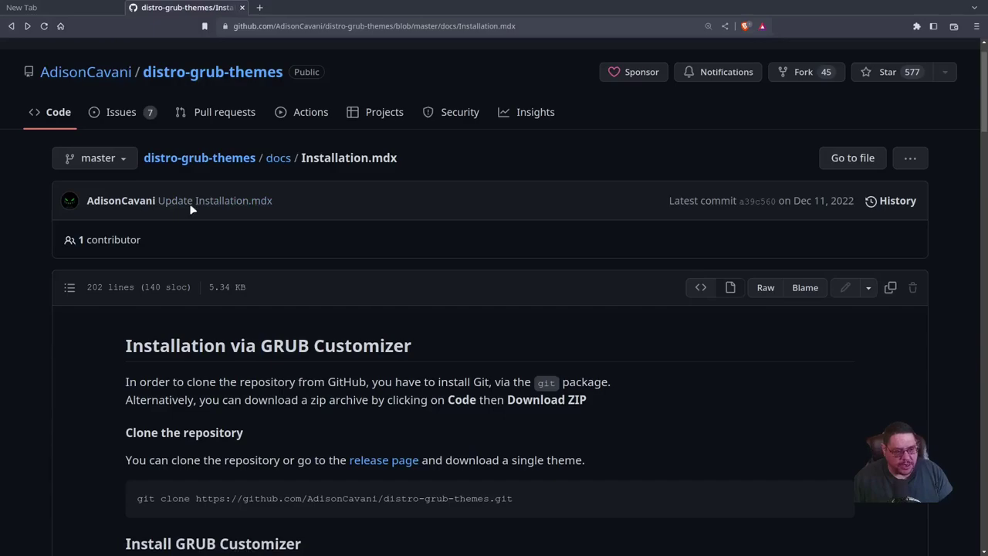
pyautogui.click(223, 160)
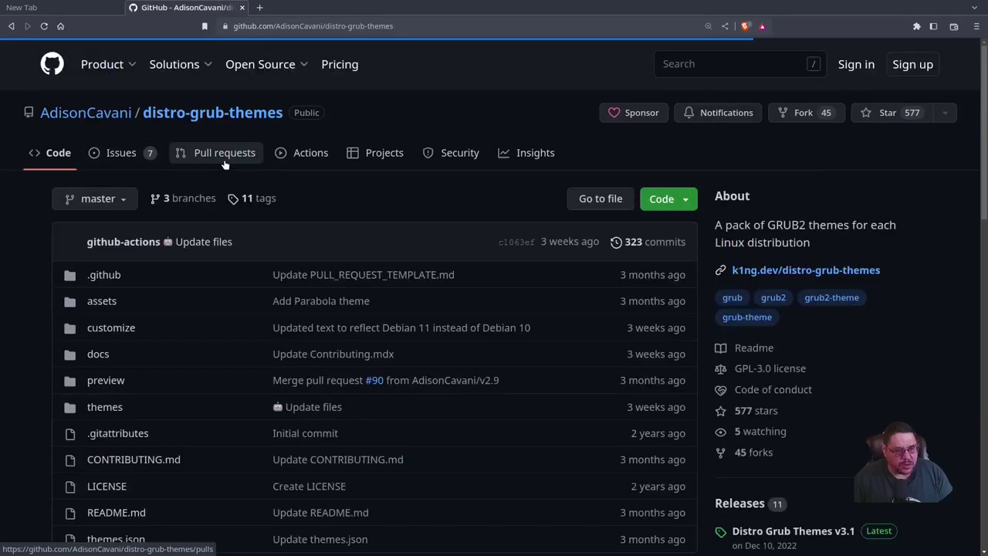
pyautogui.scroll(-2, 160, 351)
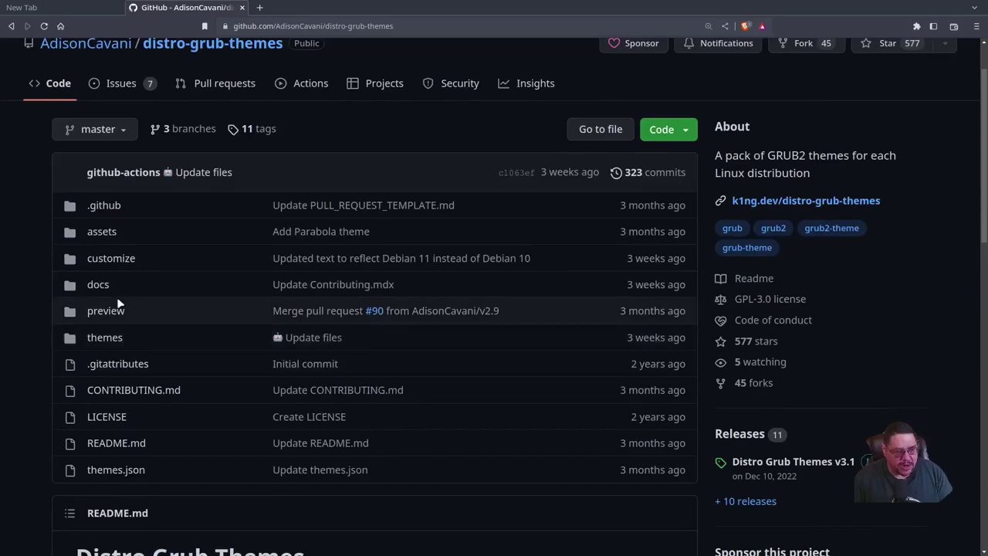
pyautogui.click(98, 284)
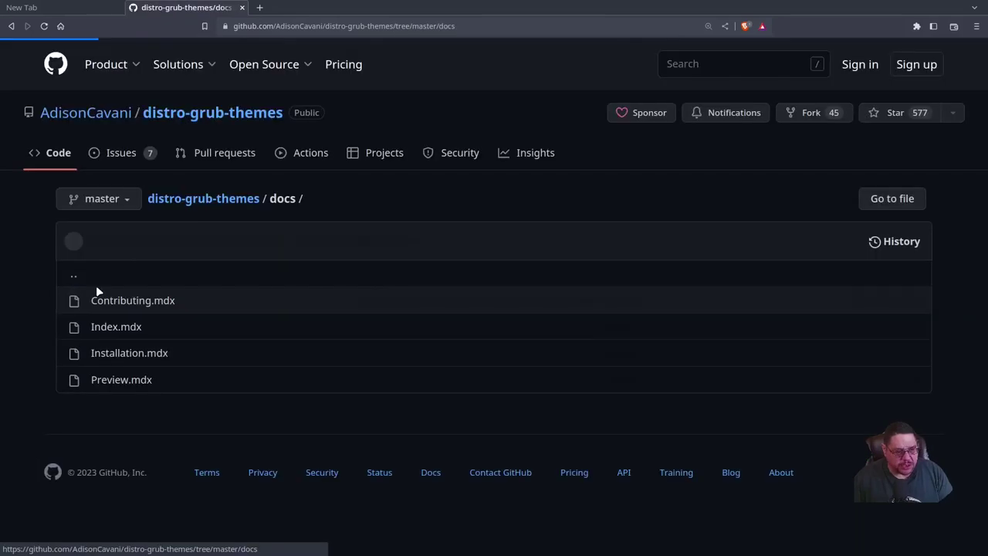
pyautogui.click(127, 354)
pyautogui.scroll(-2, 518, 334)
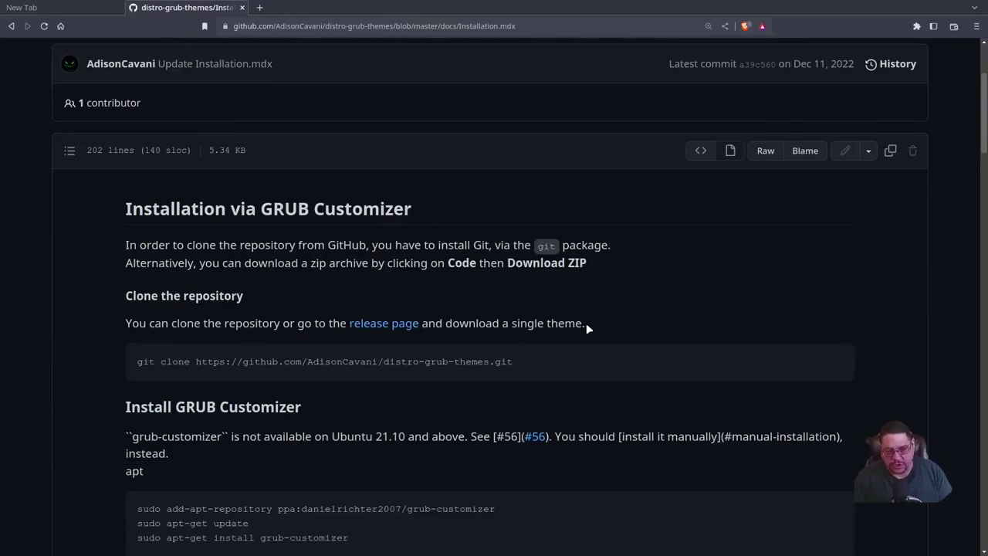
pyautogui.scroll(-3, 436, 255)
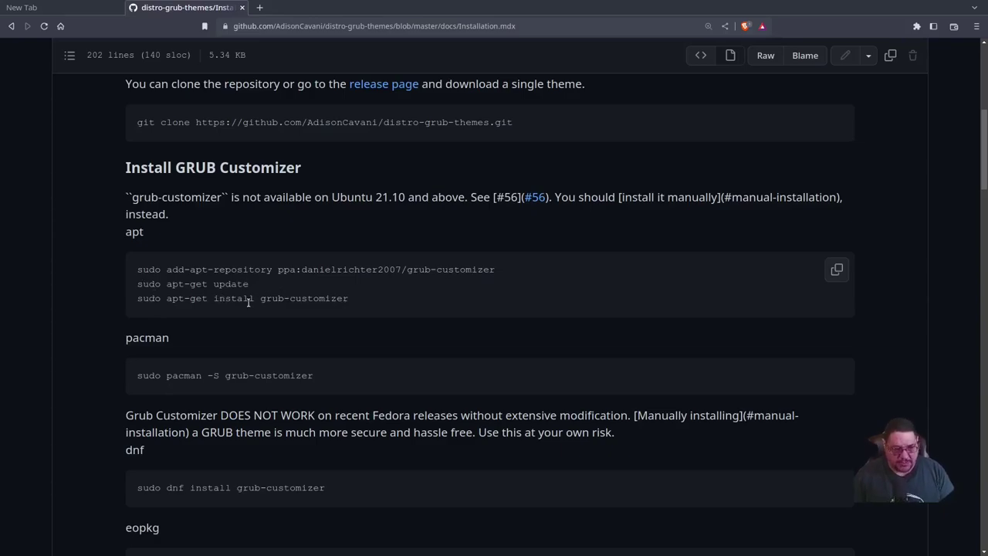
pyautogui.scroll(-2, 461, 318)
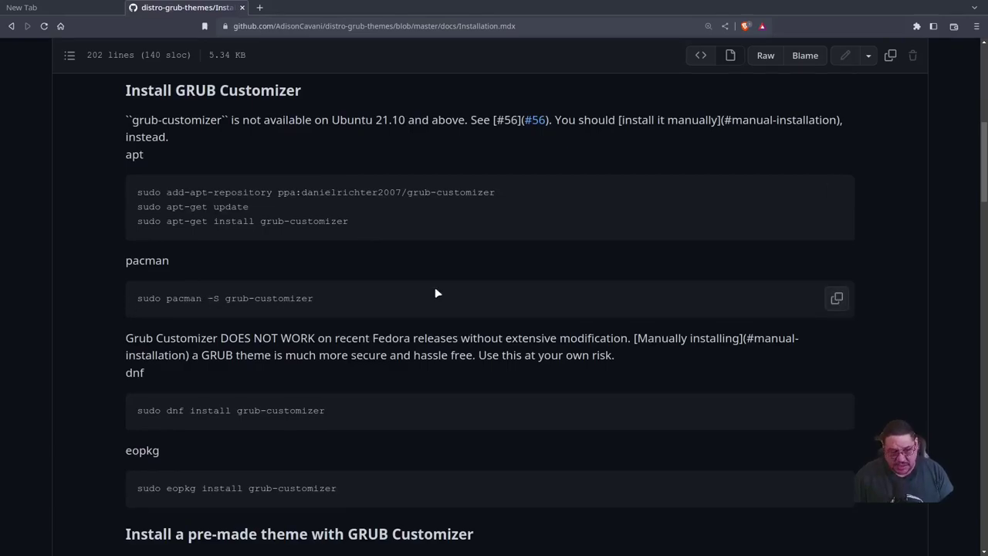
pyautogui.scroll(-4, 436, 293)
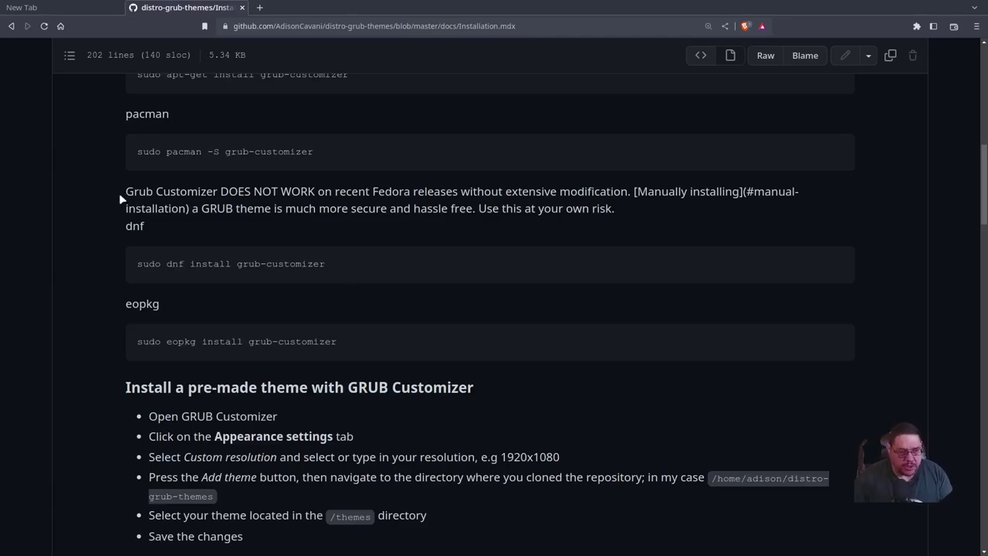
pyautogui.moveTo(120, 193); pyautogui.dragTo(461, 192)
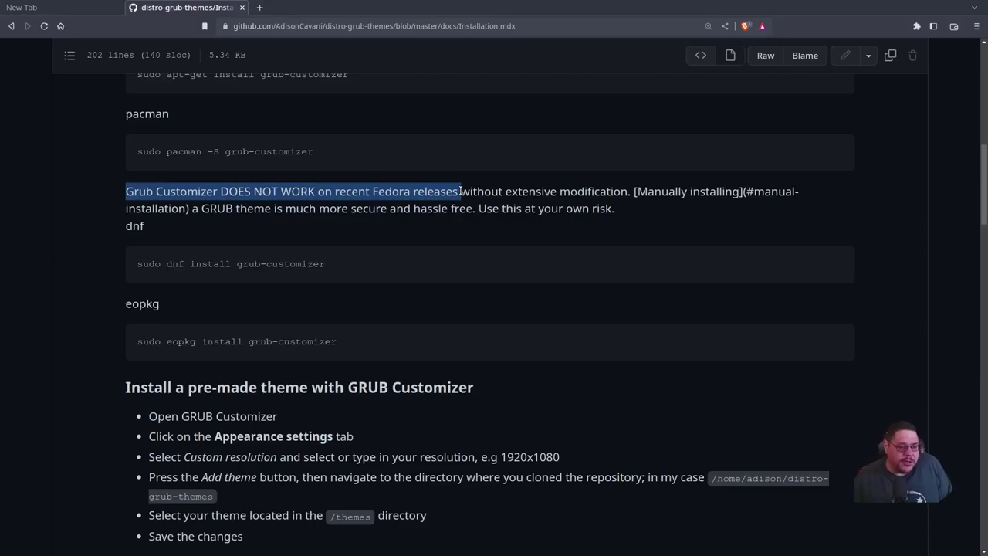
pyautogui.click(647, 233)
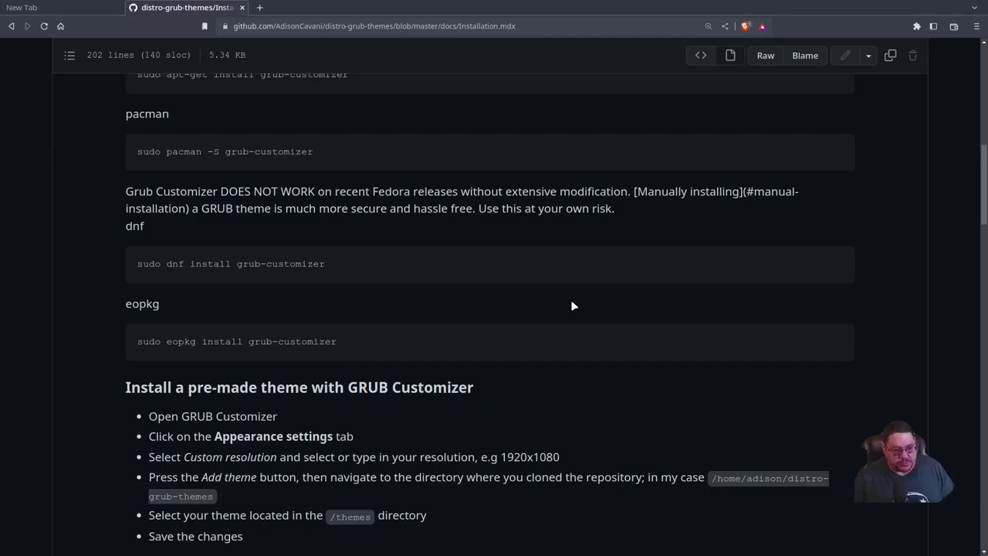
pyautogui.scroll(-3, 572, 306)
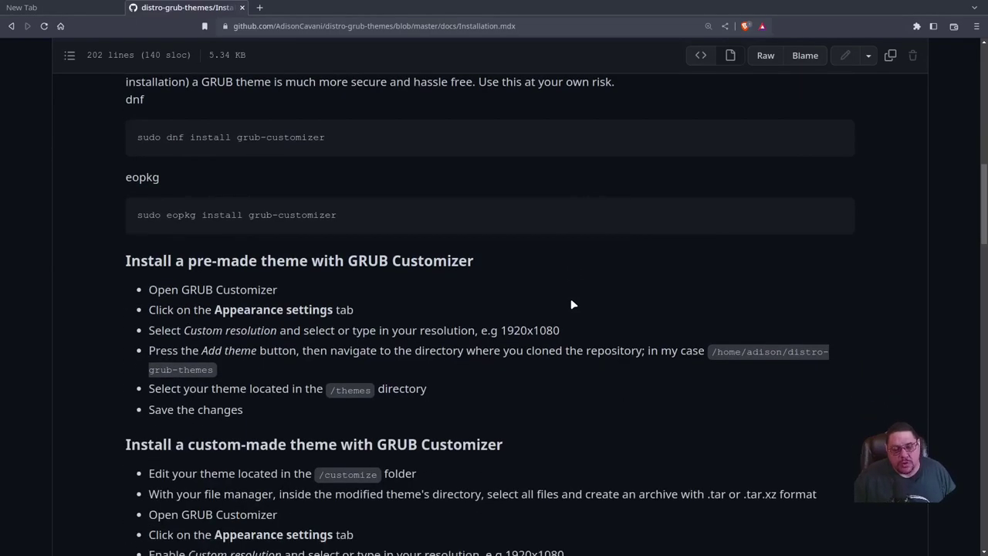
pyautogui.scroll(-2, 572, 304)
pyautogui.scroll(-2, 572, 305)
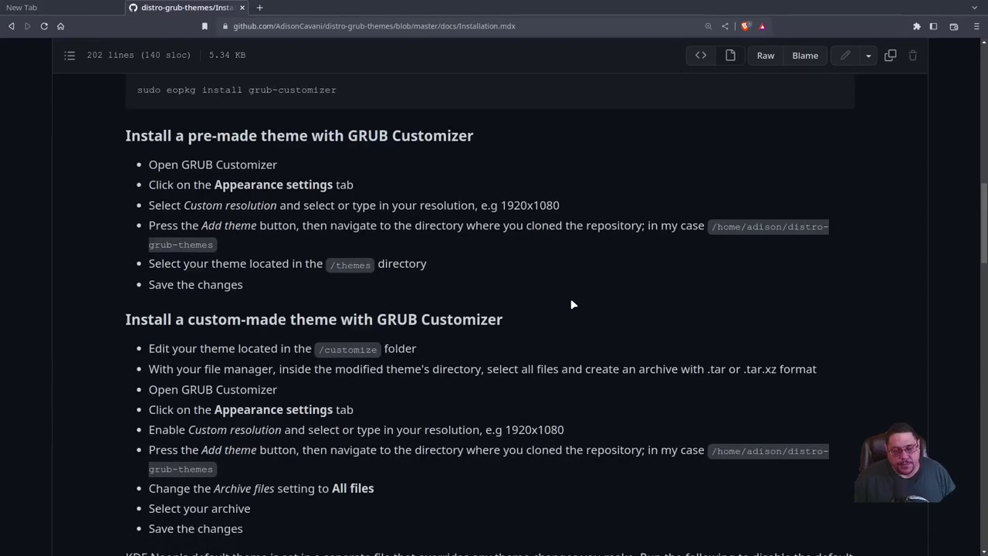
pyautogui.scroll(7, 572, 304)
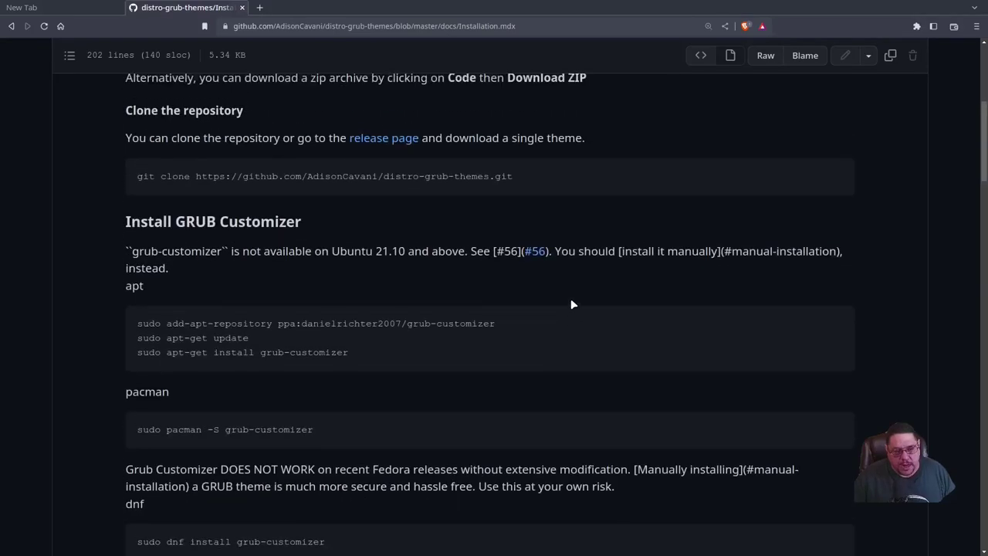
pyautogui.scroll(8, 572, 303)
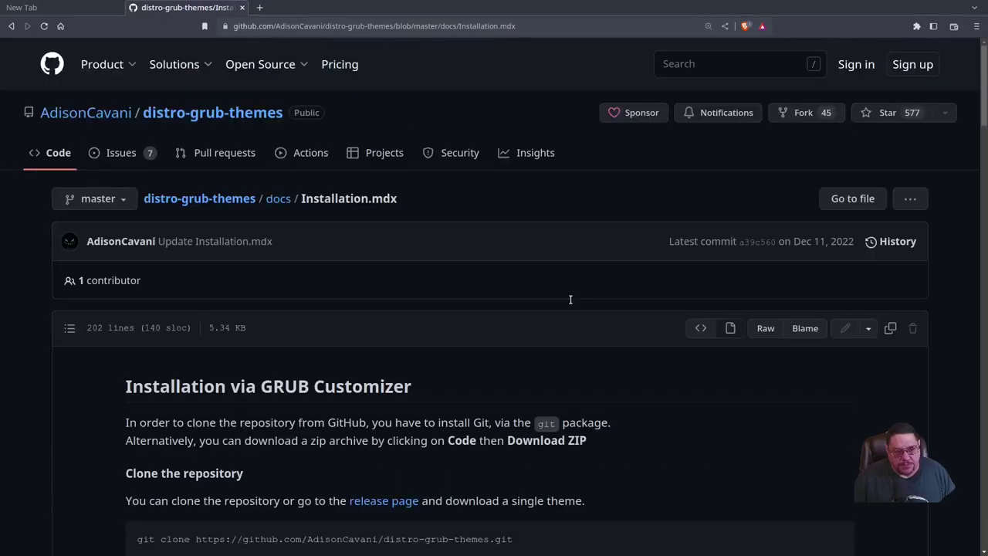
pyautogui.scroll(-2, 572, 310)
pyautogui.scroll(-3, 572, 312)
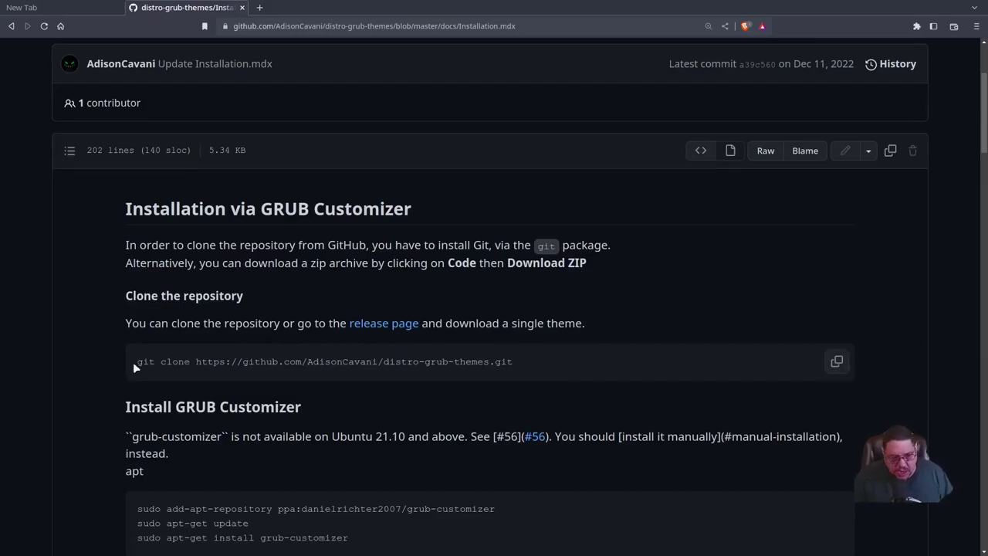
pyautogui.moveTo(132, 362); pyautogui.dragTo(573, 365)
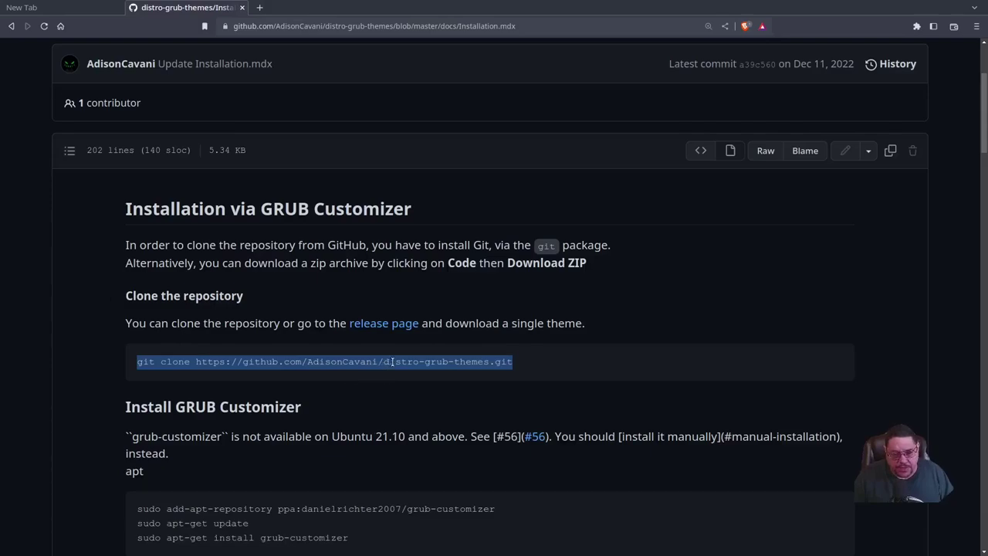
pyautogui.click(667, 296)
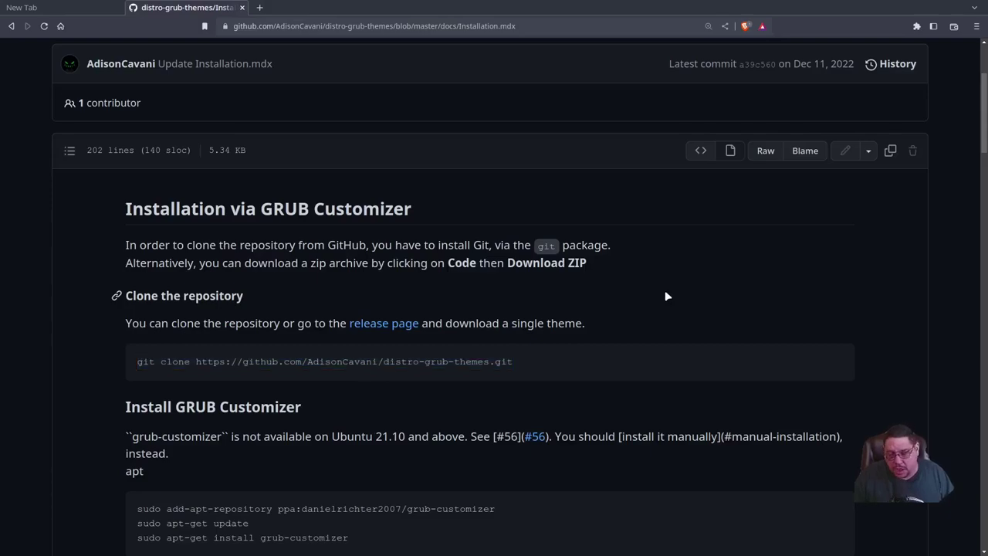
pyautogui.scroll(-2, 667, 297)
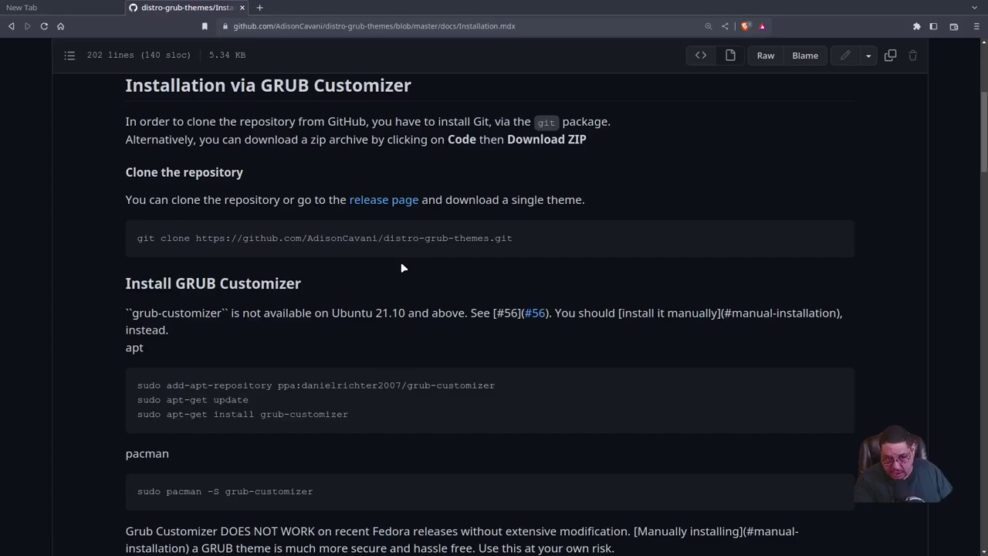
# Step: Highlight the sudo mkdir command under Manual Installation, then un-maximise the browser
pyautogui.scroll(1, 401, 266)
pyautogui.scroll(-8, 402, 266)
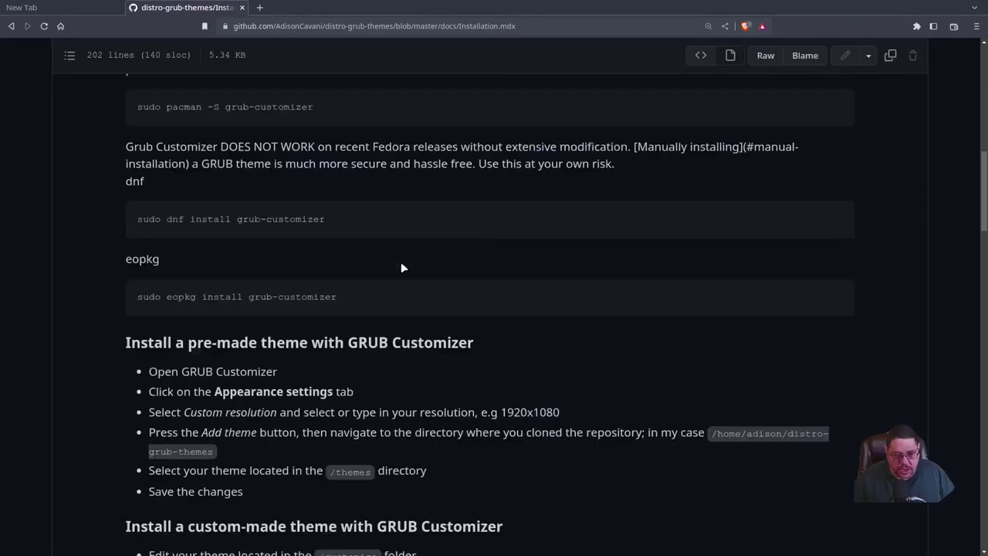
pyautogui.scroll(-1, 400, 267)
pyautogui.scroll(-8, 625, 295)
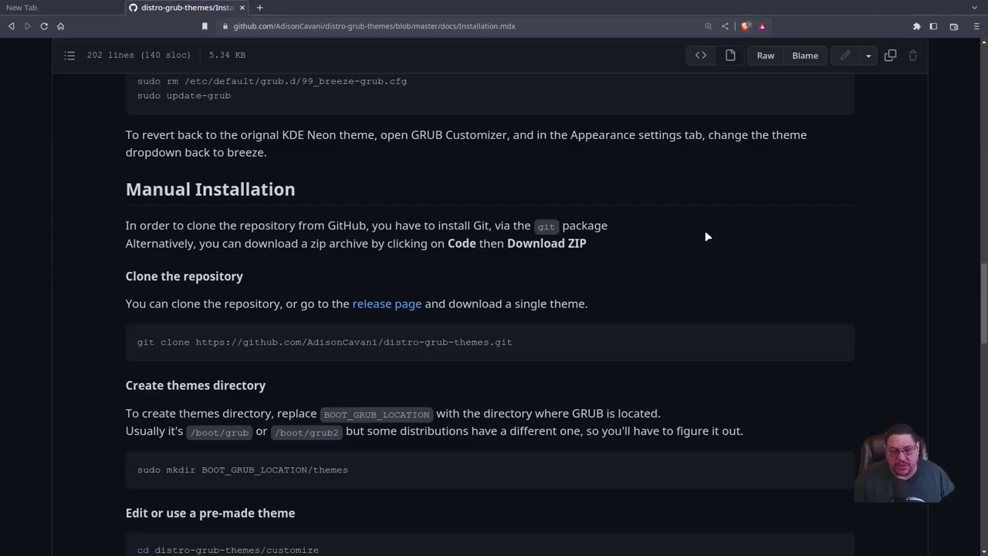
pyautogui.scroll(-4, 698, 233)
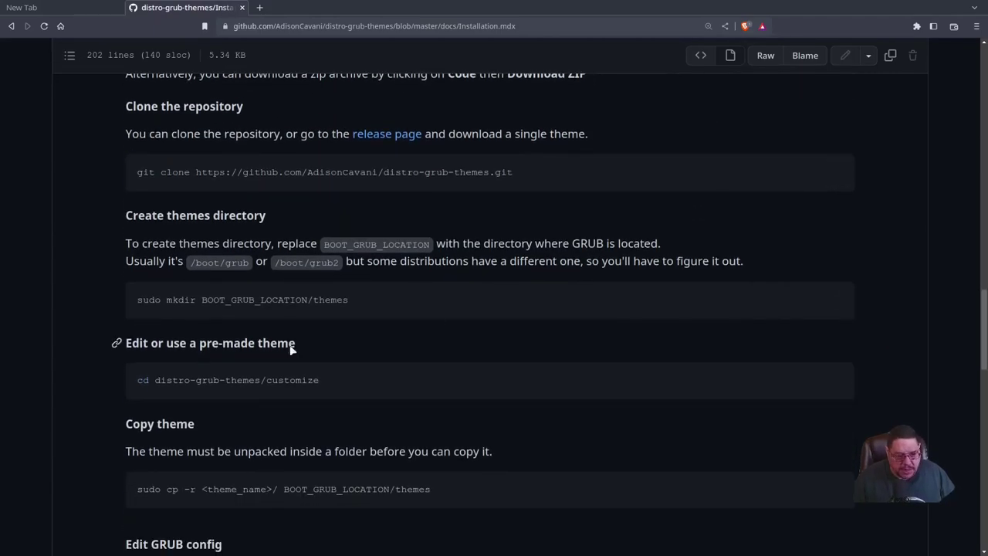
pyautogui.moveTo(128, 299); pyautogui.dragTo(371, 301)
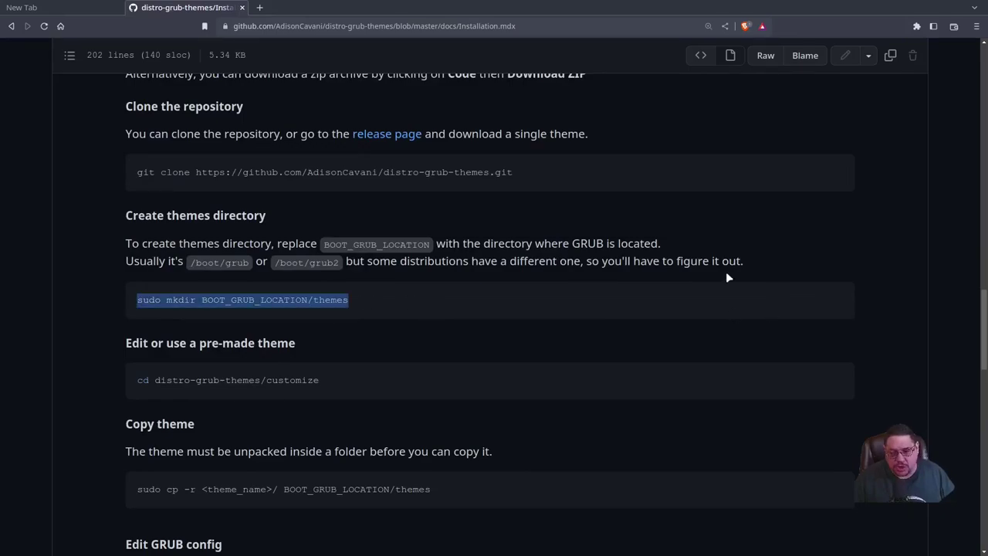
pyautogui.hotkey('alt', 'F10')
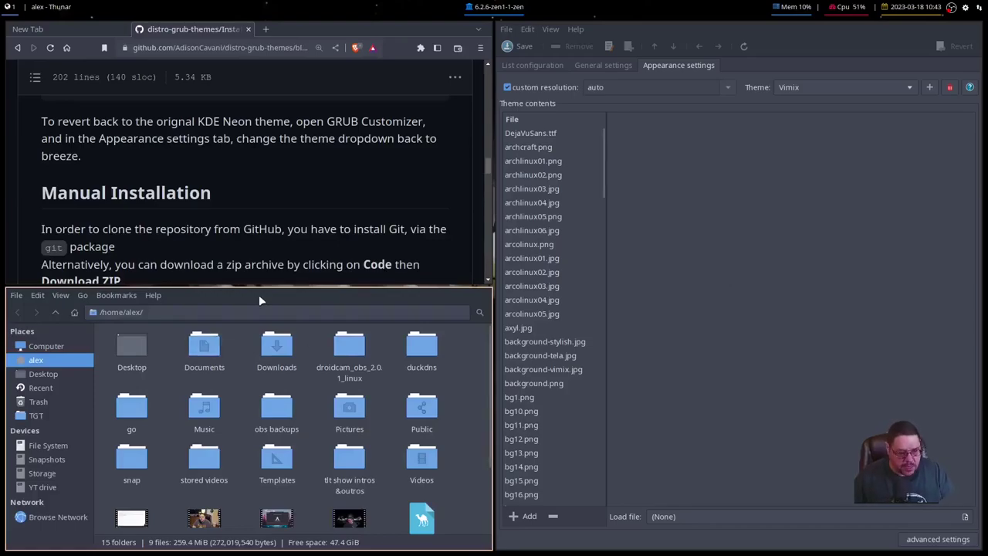
# Step: Maximise Thunar and browse from File System through boot and grub into themes
pyautogui.hotkey('alt', 'F10')
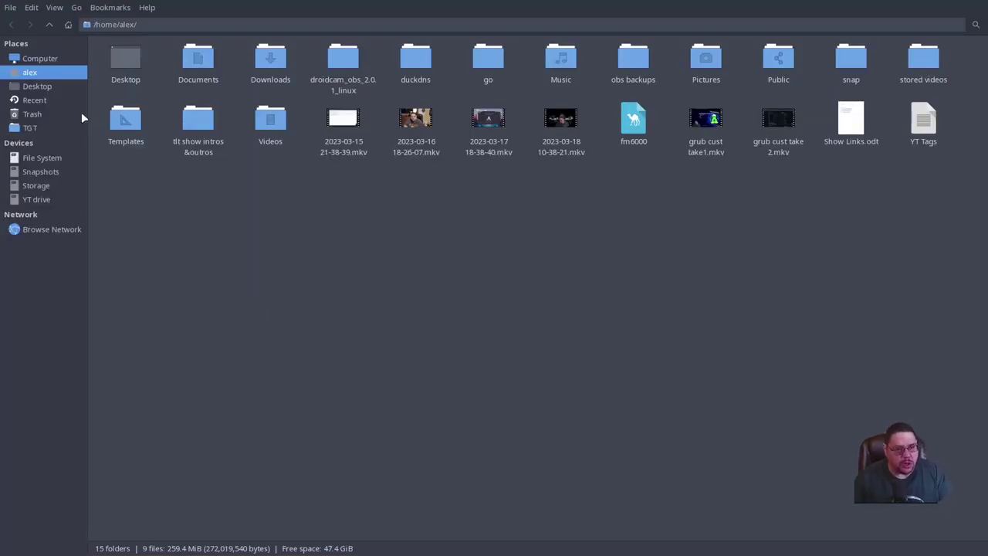
pyautogui.click(45, 157)
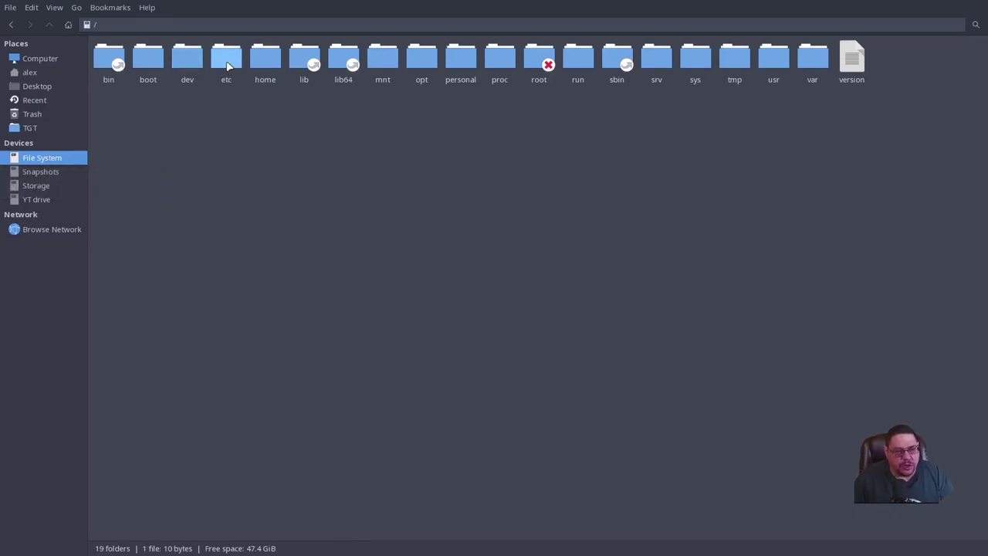
pyautogui.doubleClick(150, 64)
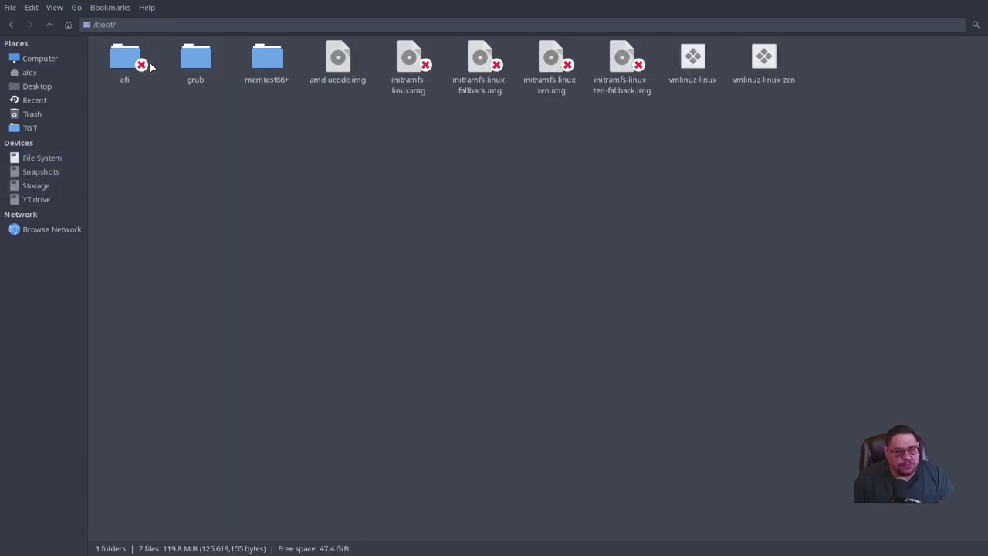
pyautogui.doubleClick(203, 67)
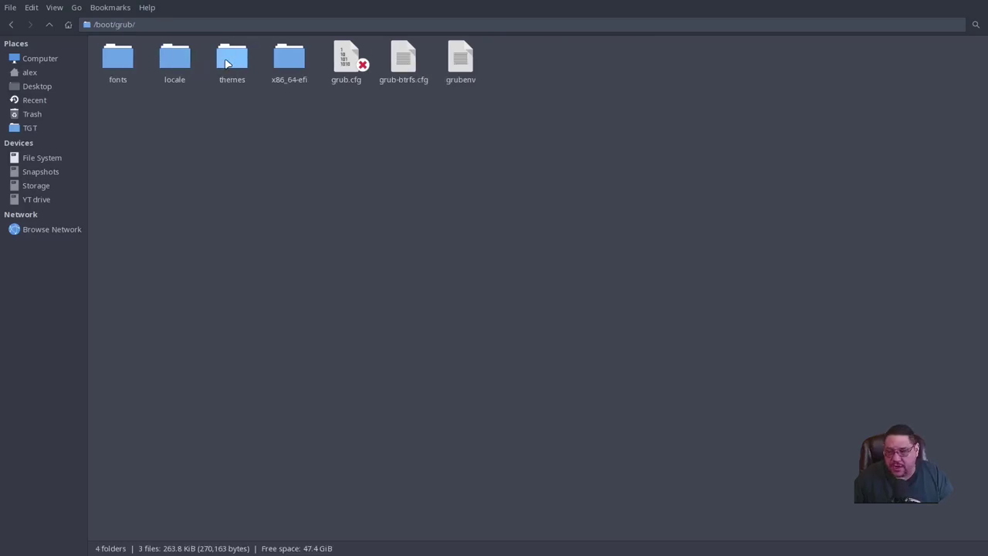
pyautogui.hotkey('ctrl', '+')
pyautogui.hotkey('ctrl', '+')
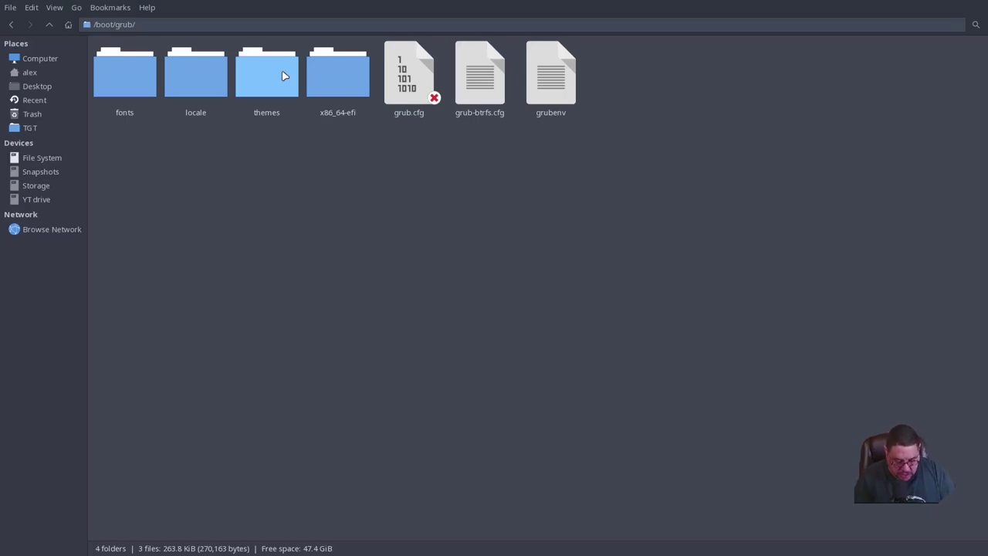
pyautogui.hotkey('ctrl', '-')
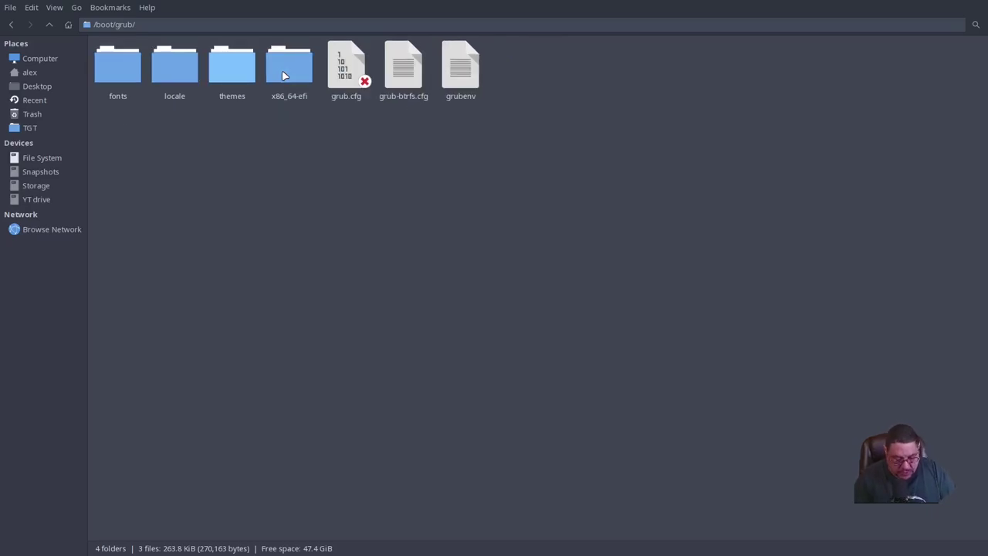
pyautogui.doubleClick(238, 80)
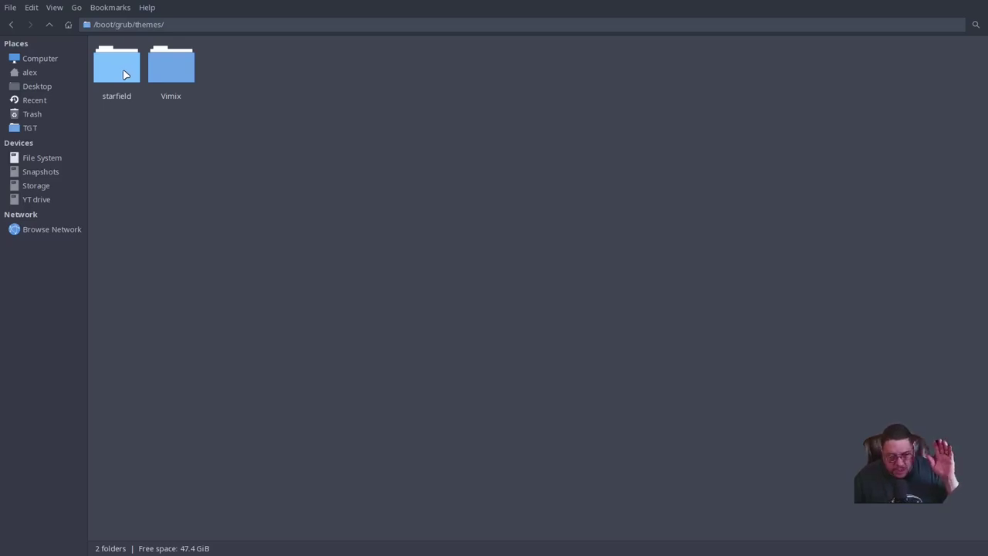
# Step: Browse into the Vimix theme folder and its icons subfolder, then go up to /boot/grub
pyautogui.doubleClick(183, 72)
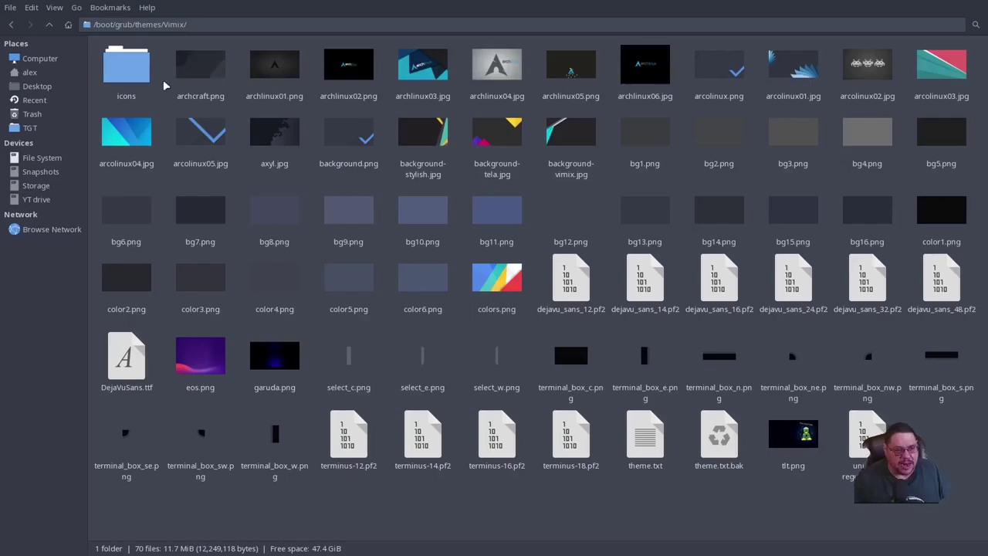
pyautogui.doubleClick(124, 77)
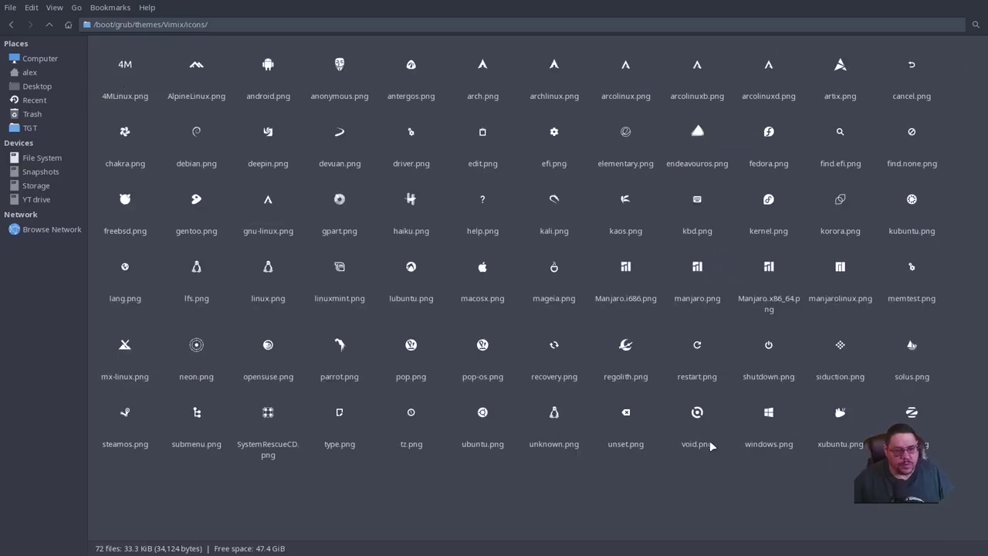
pyautogui.click(11, 25)
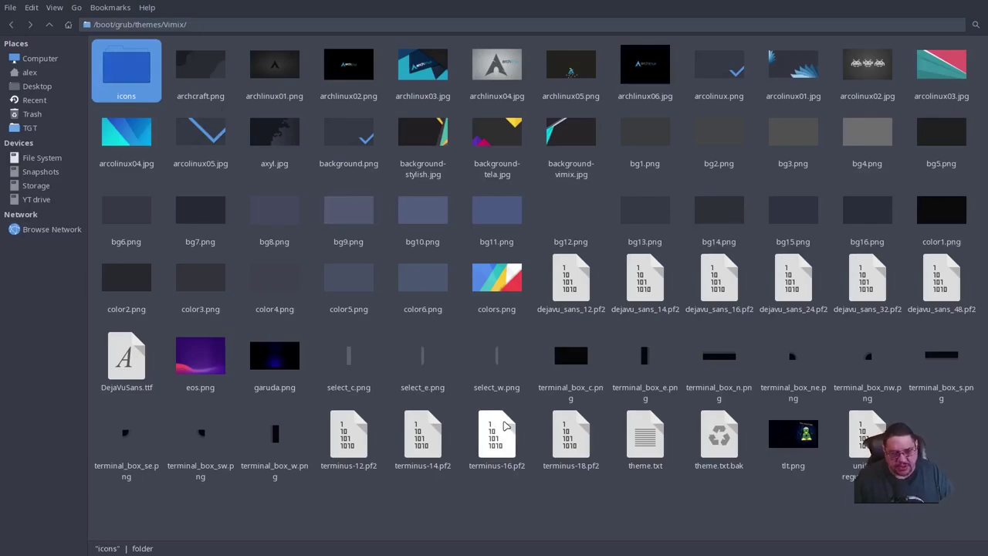
pyautogui.click(49, 25)
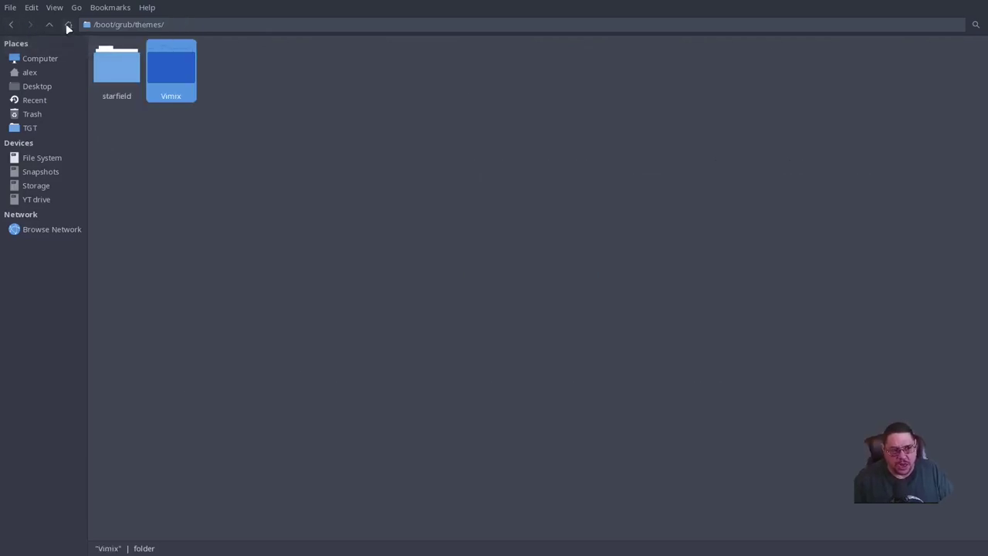
pyautogui.click(48, 25)
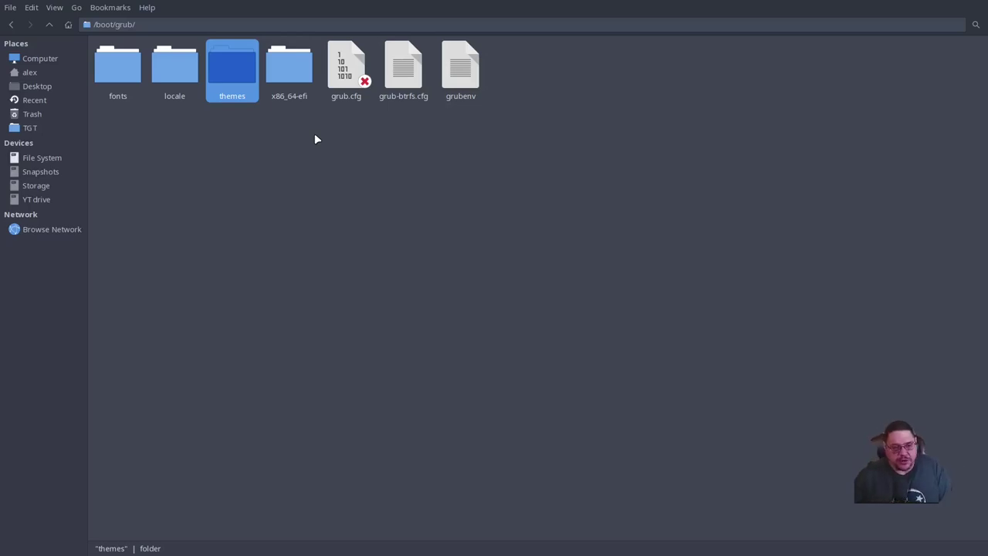
pyautogui.press('Return')
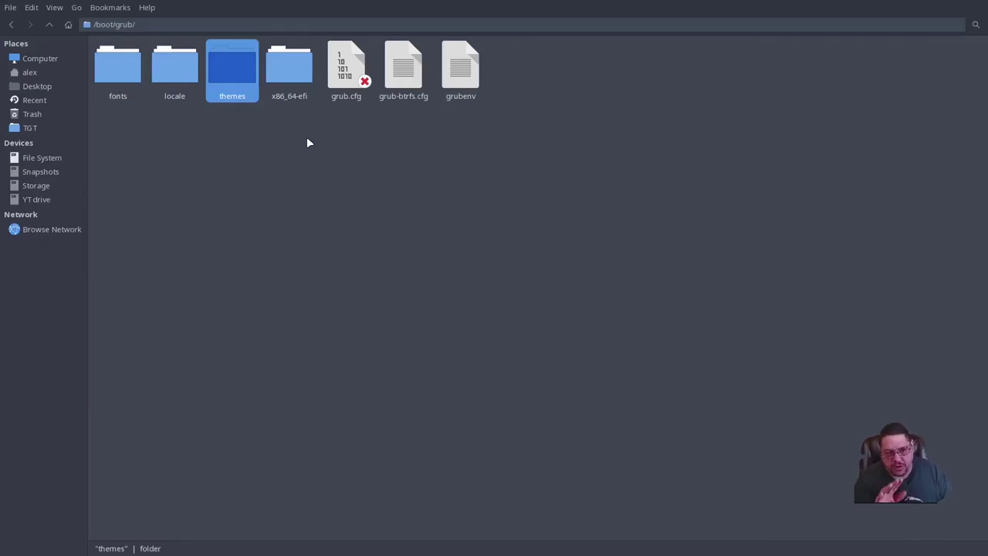
# Step: Revisit the Vimix folder, return to /boot/grub, shrink Thunar and focus GRUB Customizer
pyautogui.click(11, 25)
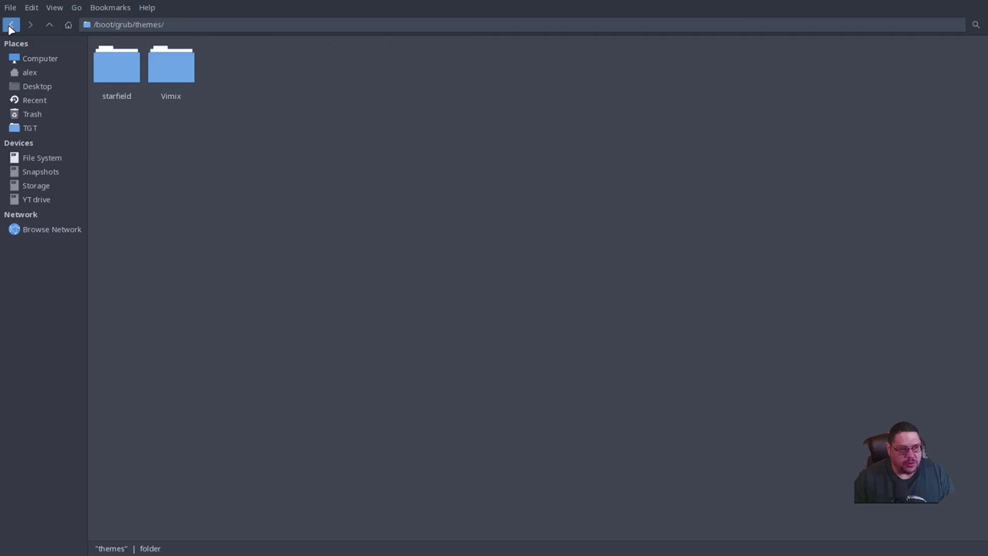
pyautogui.doubleClick(171, 67)
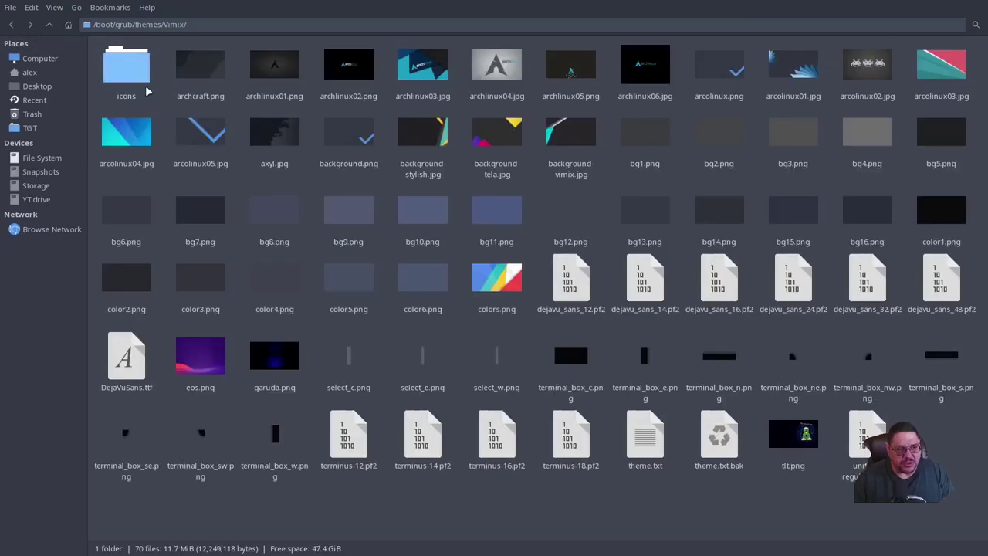
pyautogui.click(11, 25)
pyautogui.click(11, 25)
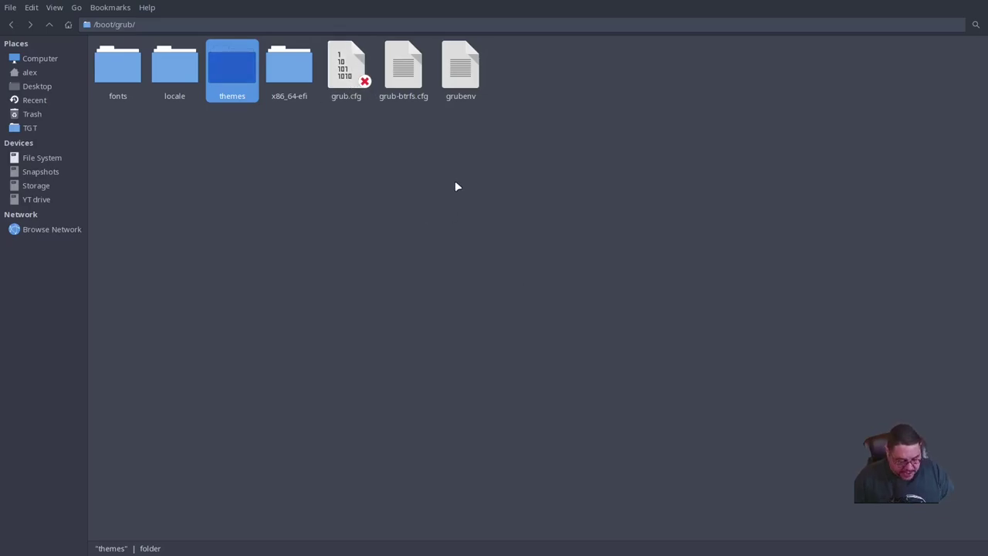
pyautogui.press('F11')
pyautogui.click(634, 181)
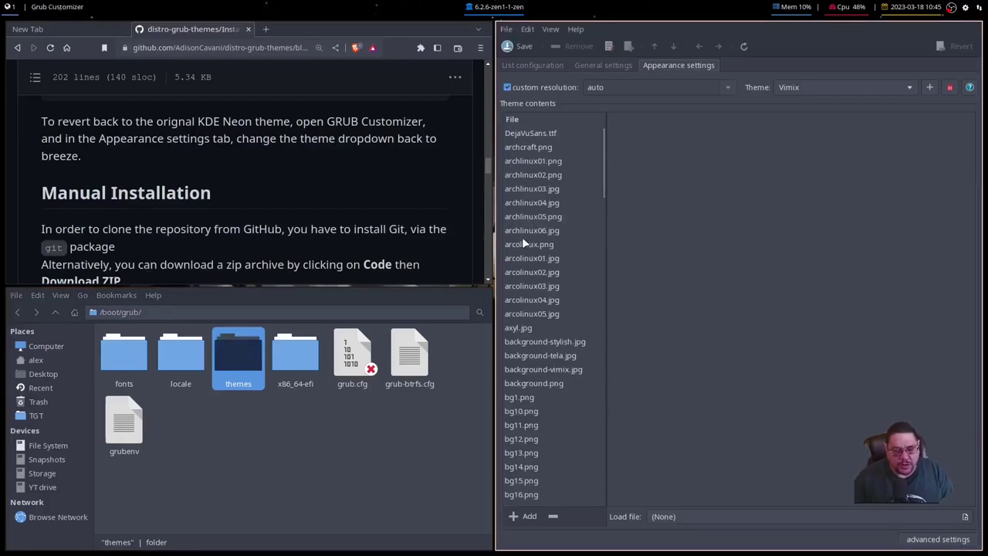
# Step: Open a fullscreen Alacritty terminal with larger text and enter sudo nano /boot/grub/grub.cfg
pyautogui.hotkey('alt', 'Tab')
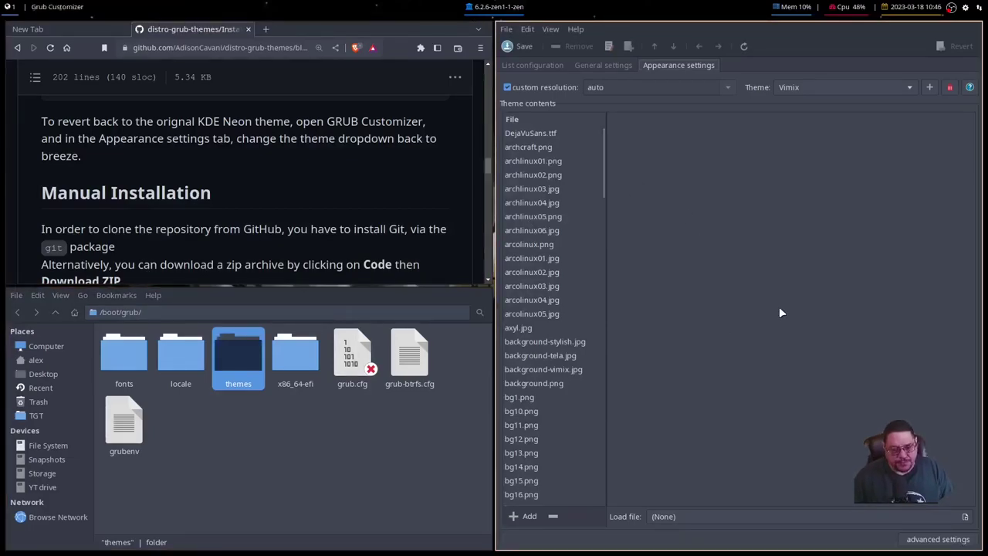
pyautogui.press('super+Return')
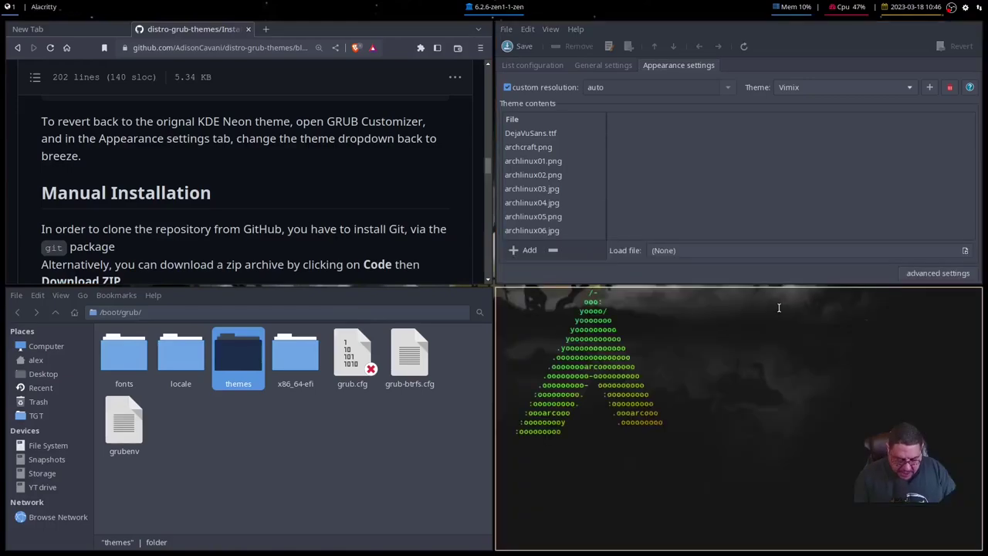
pyautogui.press('super+f')
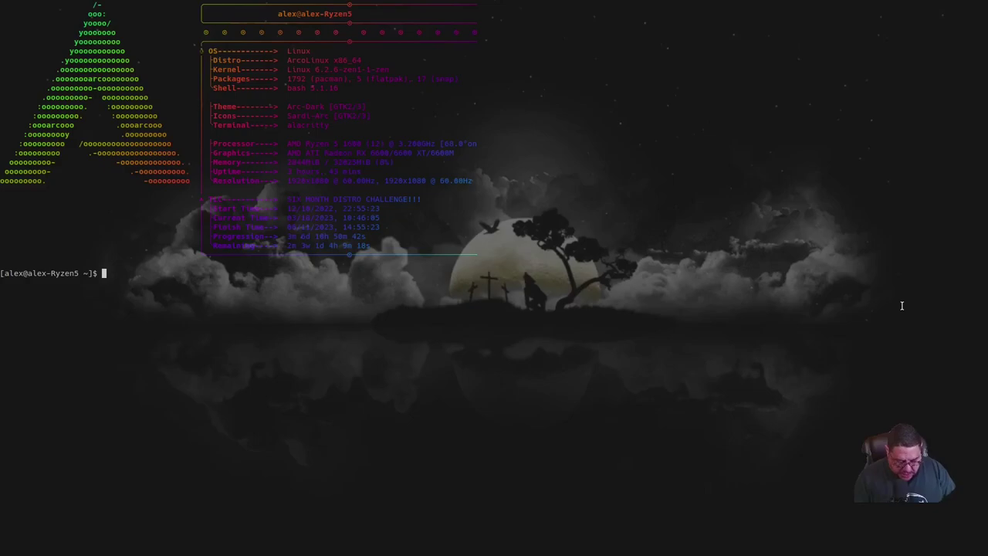
pyautogui.hotkey('ctrl', '=')
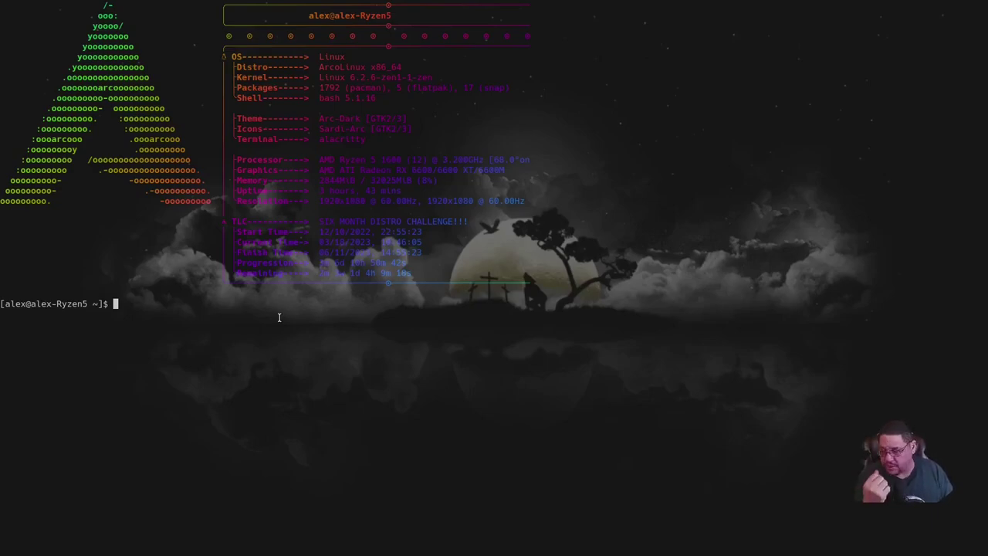
pyautogui.write('sid')
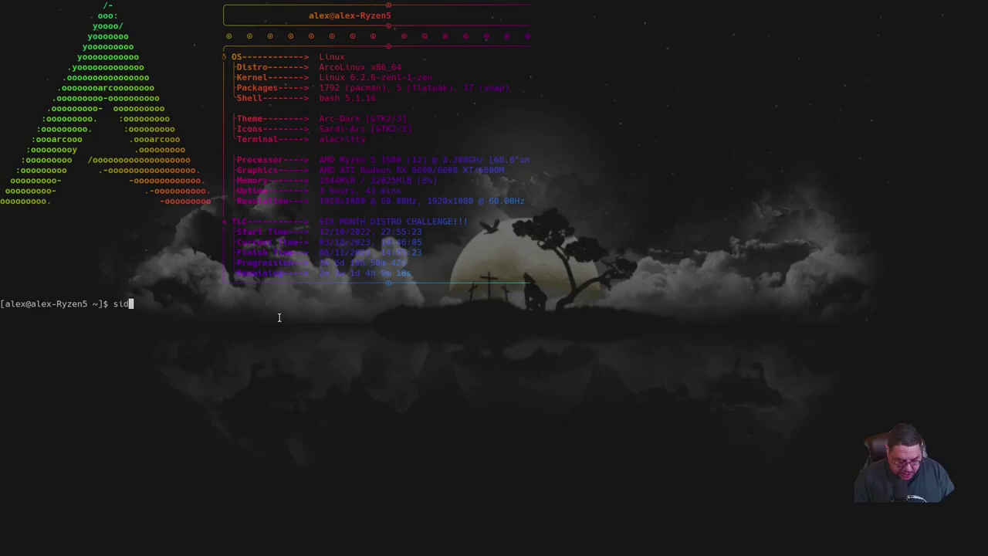
pyautogui.press('BackSpace')
pyautogui.press('BackSpace')
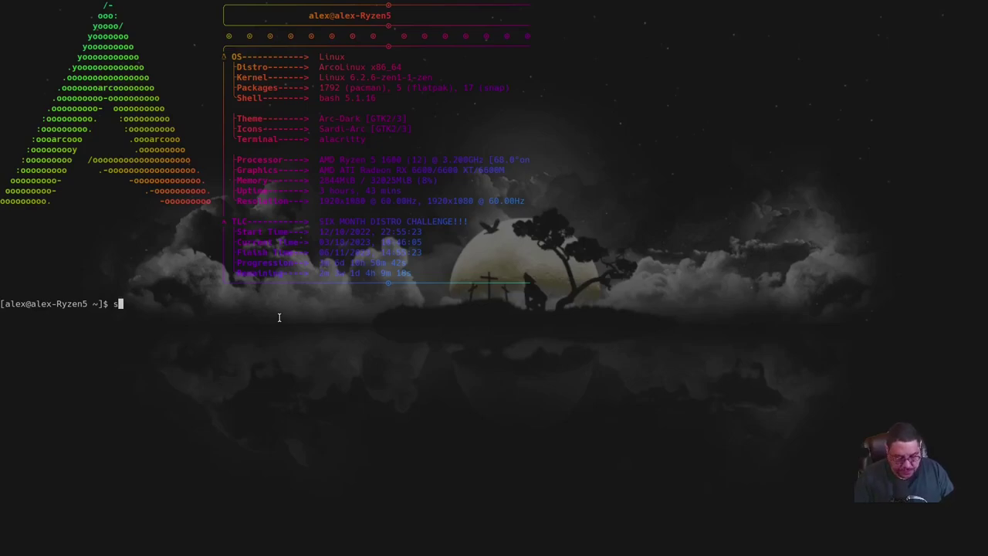
pyautogui.write('udo ')
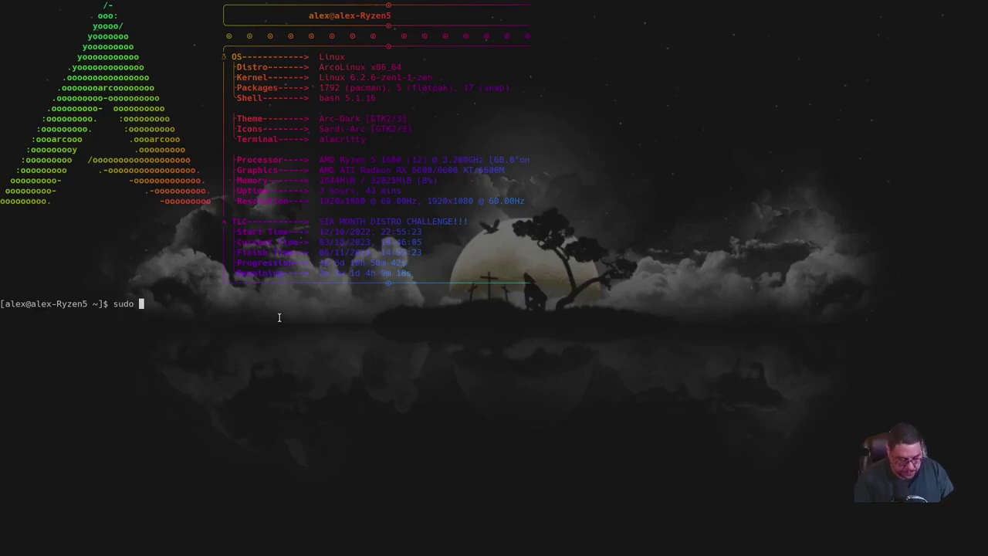
pyautogui.write('nano ')
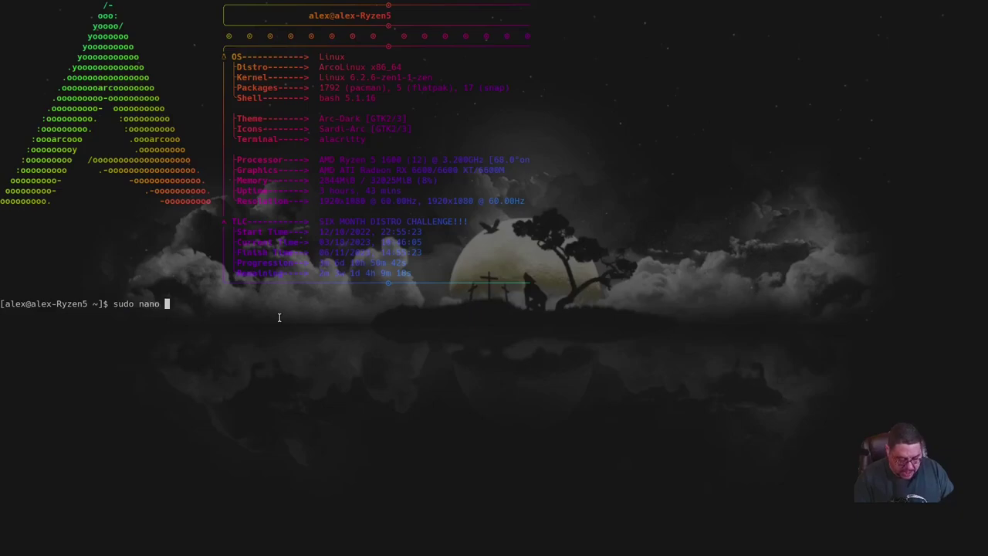
pyautogui.write('/boot')
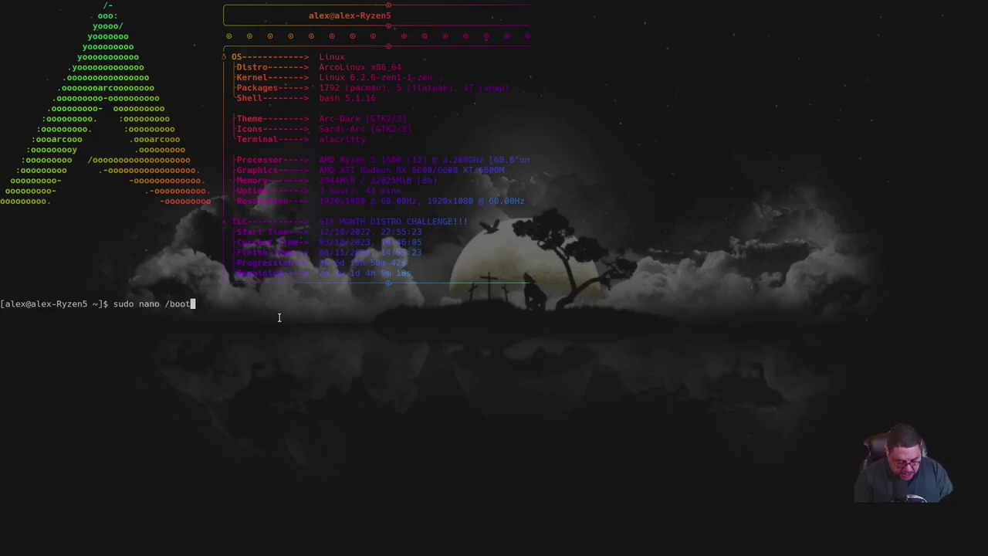
pyautogui.write('/g')
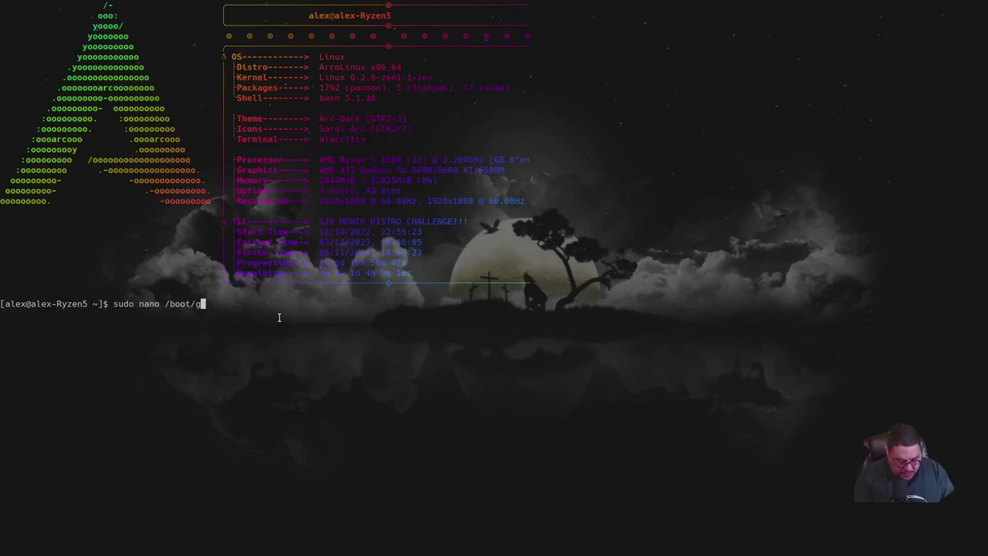
pyautogui.write('rub')
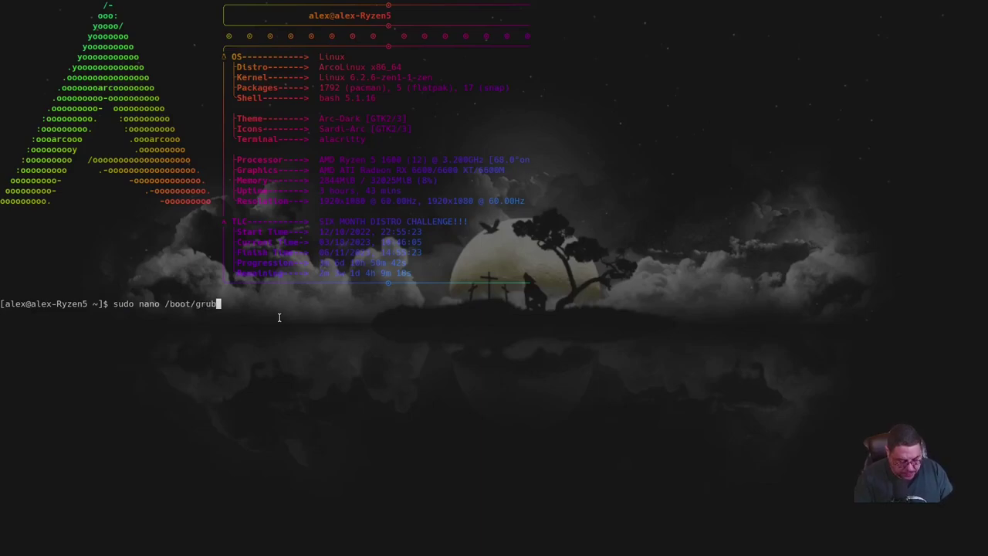
pyautogui.write('/grub.cfg')
# Step: Run the command and give the sudo password, retrying after the first rejection
pyautogui.press('Return')
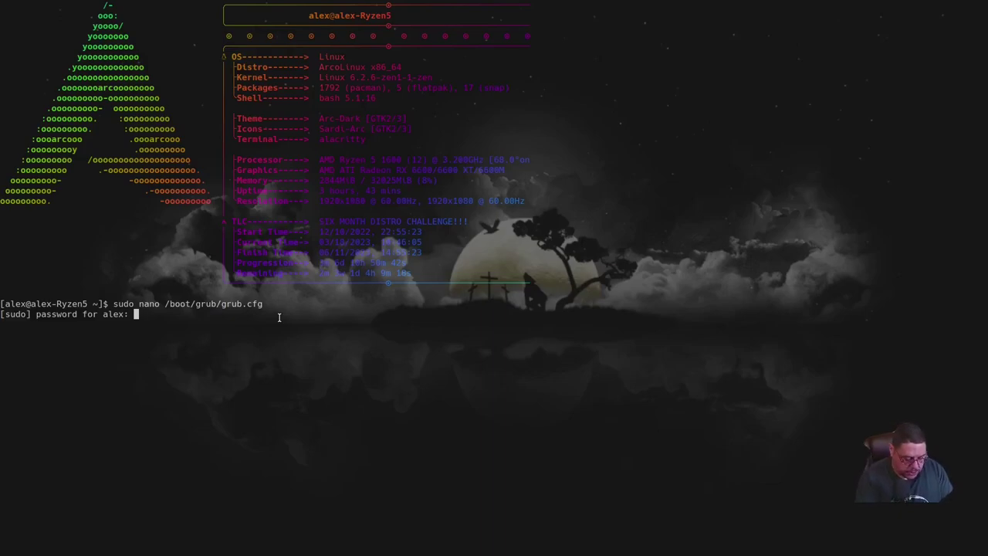
pyautogui.press('Return')
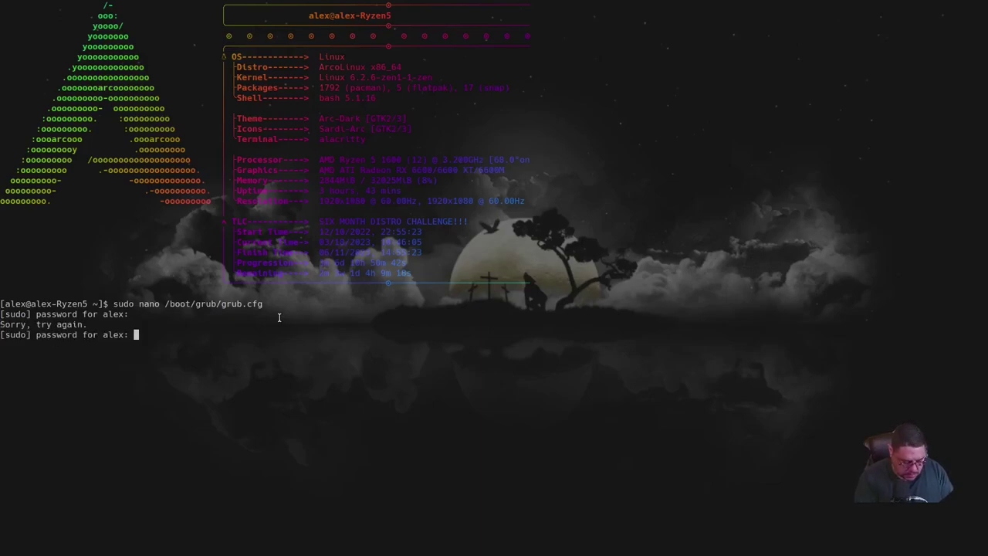
pyautogui.press('Return')
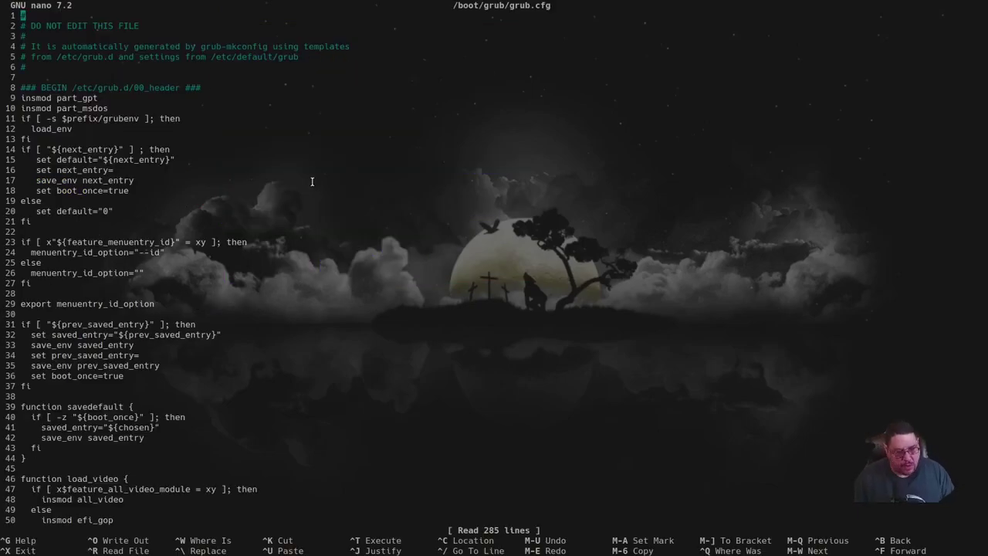
# Step: Move down through grub.cfg and search for 'theme' to reach the theme section
pyautogui.press('Down')
pyautogui.press('Down')
pyautogui.press('Down')
pyautogui.press('Down')
pyautogui.press('Down')
pyautogui.press('Down')
pyautogui.press('Down')
pyautogui.press('Down')
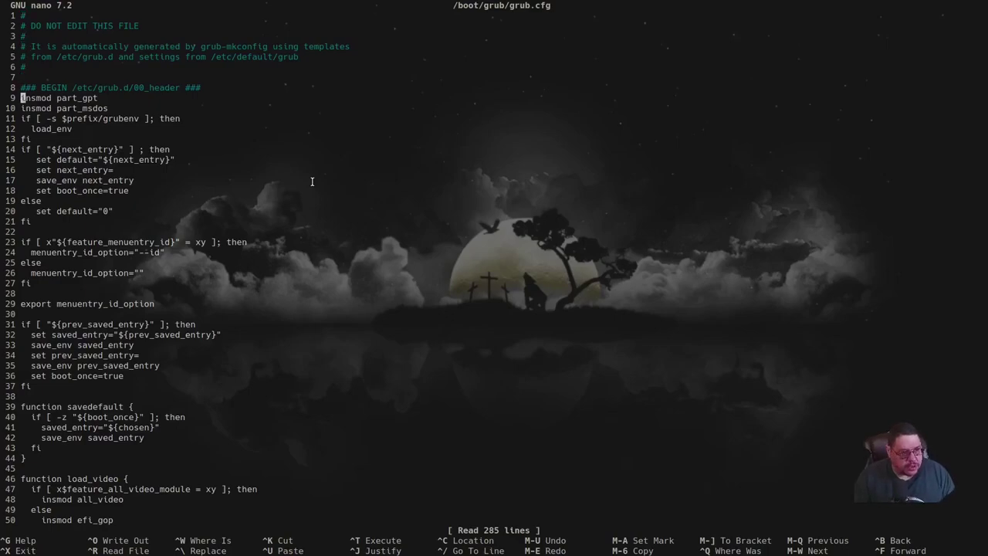
pyautogui.press('Down')
pyautogui.press('Down')
pyautogui.press('Down')
pyautogui.press('Down')
pyautogui.press('Down')
pyautogui.press('Down')
pyautogui.press('Down')
pyautogui.press('Down')
pyautogui.press('Down')
pyautogui.press('Down')
pyautogui.press('Down')
pyautogui.press('Down')
pyautogui.press('Down')
pyautogui.press('Down')
pyautogui.press('Down')
pyautogui.press('Down')
pyautogui.press('Down')
pyautogui.press('Down')
pyautogui.press('Down')
pyautogui.press('Down')
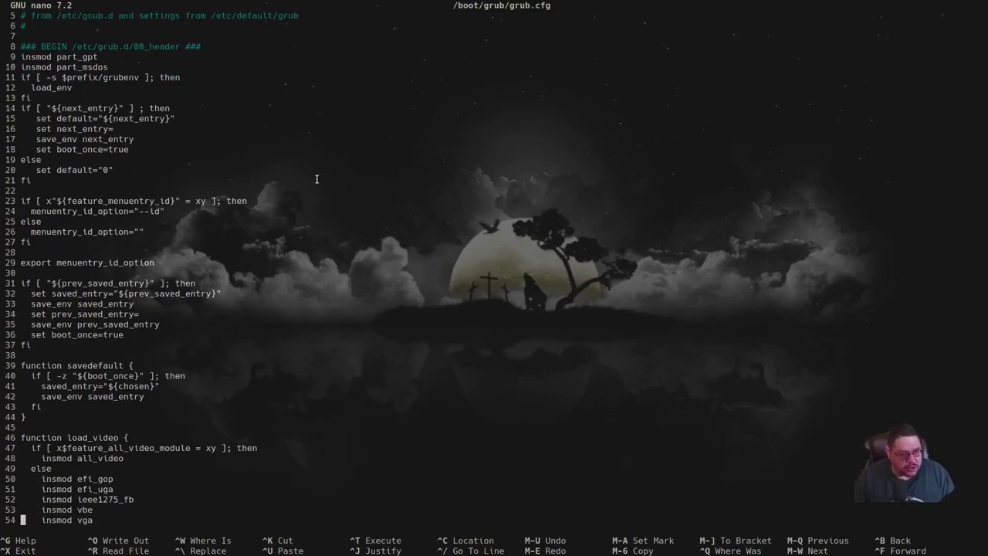
pyautogui.press('Down')
pyautogui.press('Down')
pyautogui.press('Down')
pyautogui.press('Down')
pyautogui.press('Down')
pyautogui.press('Down')
pyautogui.press('Down')
pyautogui.press('Down')
pyautogui.press('Down')
pyautogui.press('Down')
pyautogui.press('Down')
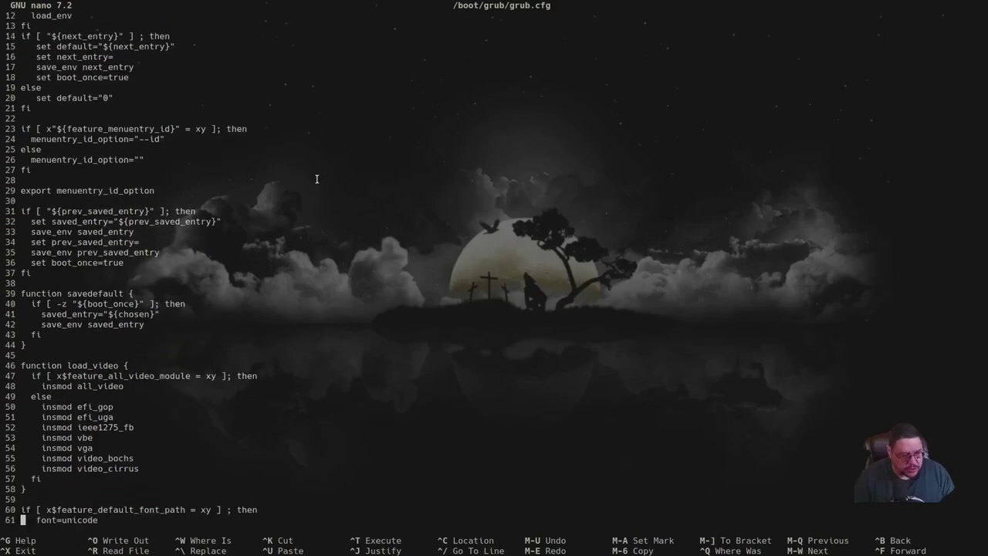
pyautogui.press('Down')
pyautogui.press('Down')
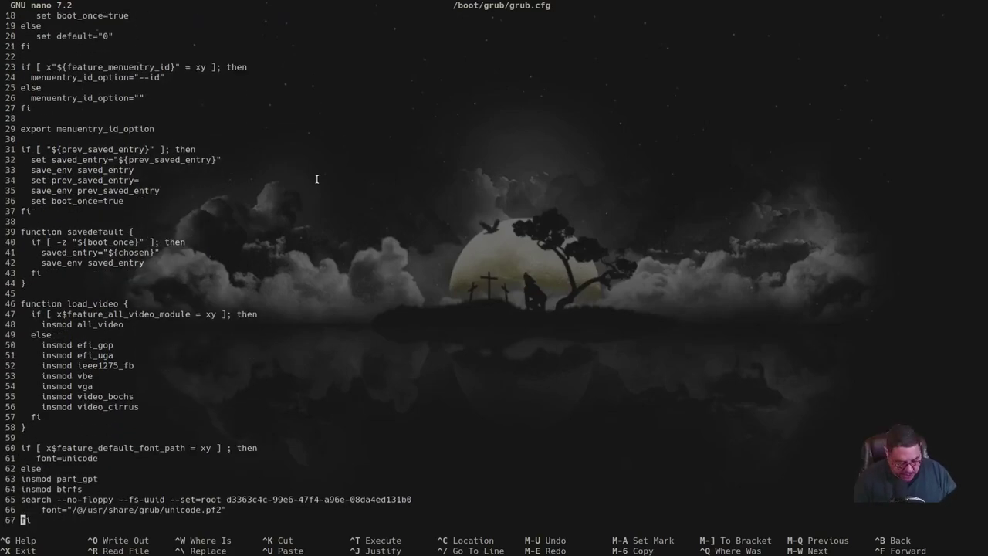
pyautogui.hotkey('ctrl', 'w')
pyautogui.write('th')
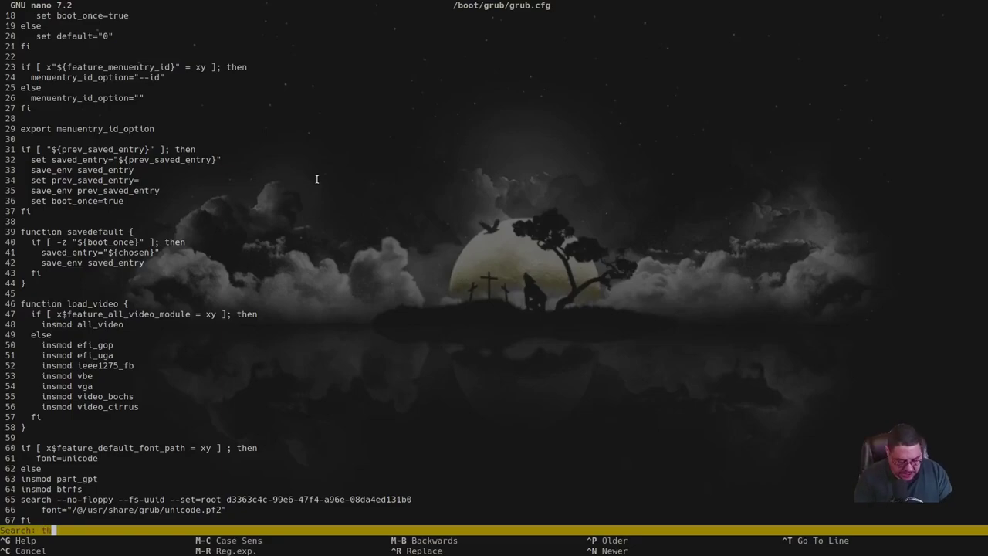
pyautogui.write('eme')
pyautogui.press('Return')
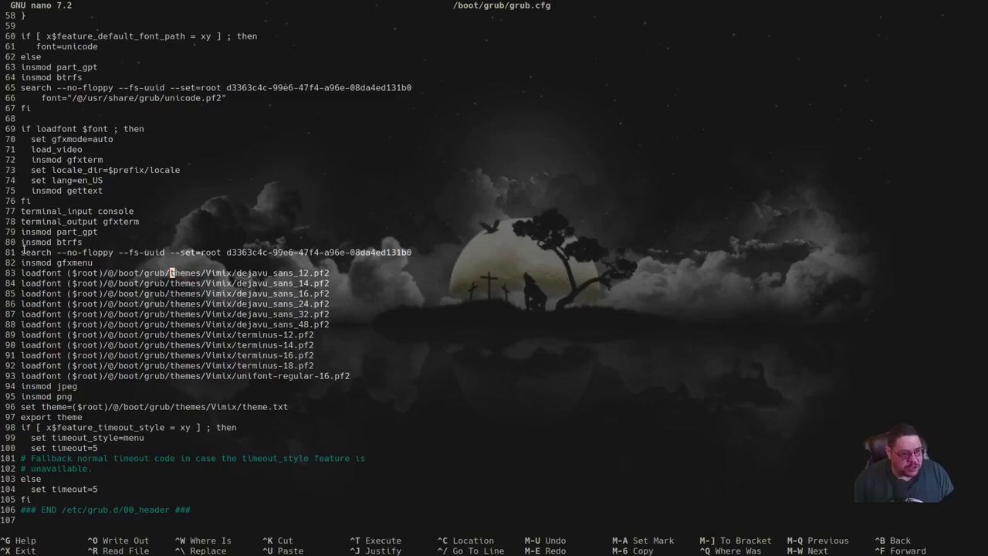
# Step: Highlight the Vimix font-loading lines 83–93 and the line 96 Vimix theme.txt path
pyautogui.moveTo(21, 262); pyautogui.dragTo(159, 283)
pyautogui.moveTo(21, 272); pyautogui.dragTo(307, 407)
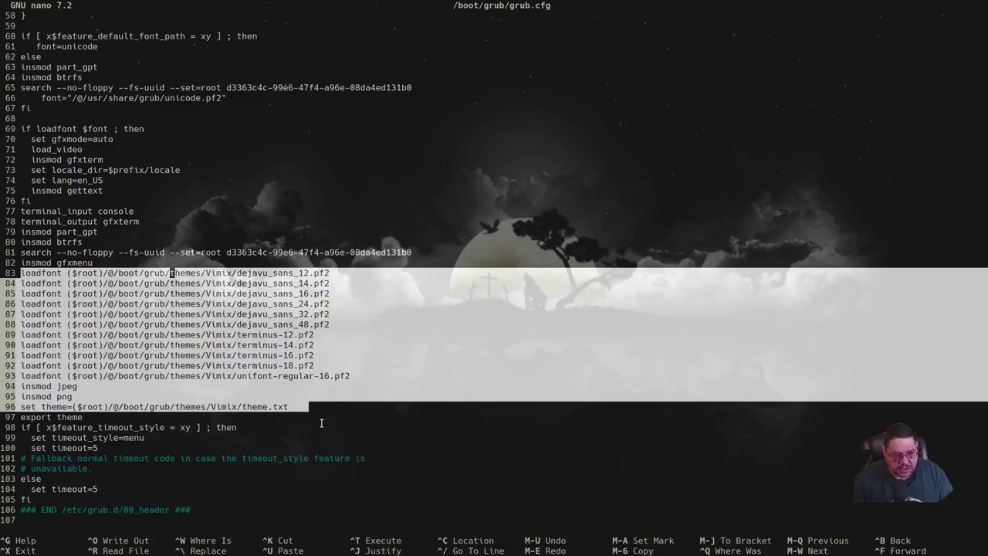
pyautogui.click(189, 412)
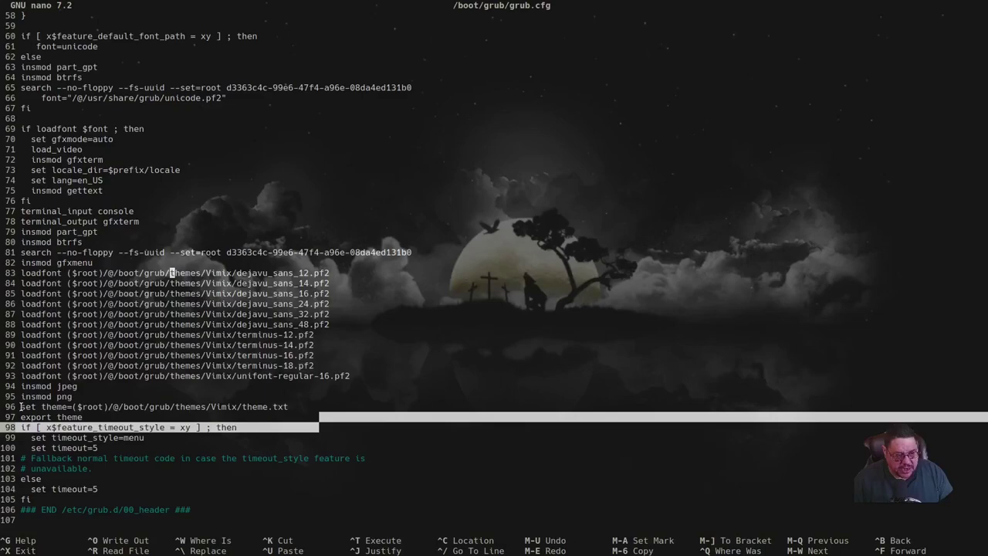
pyautogui.moveTo(21, 407); pyautogui.dragTo(294, 409)
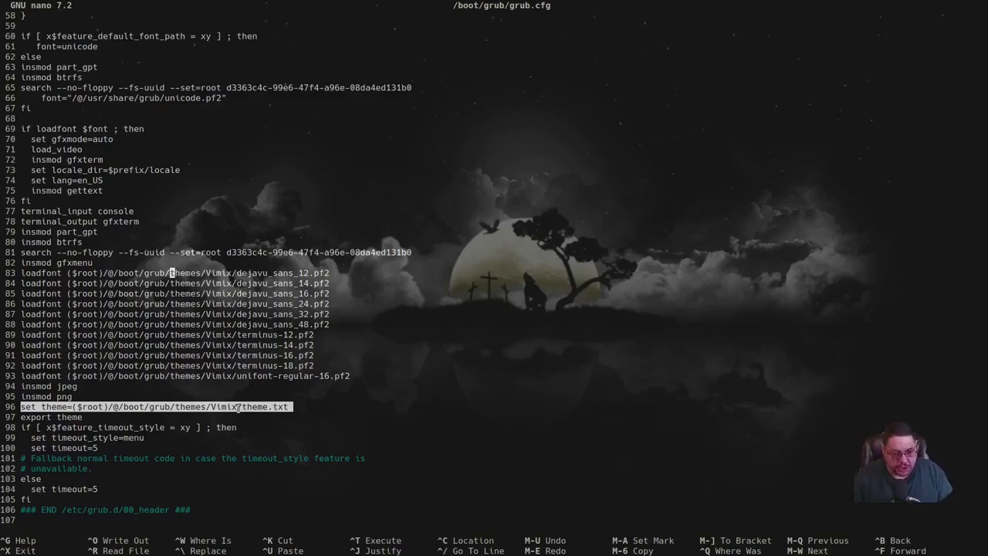
pyautogui.moveTo(238, 407); pyautogui.dragTo(210, 410)
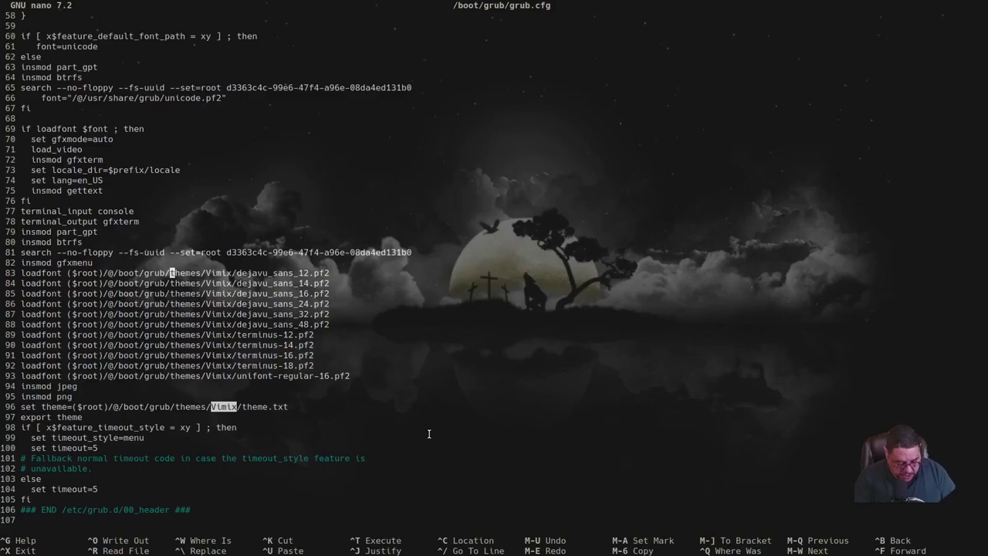
# Step: Quit nano without saving grub.cfg and close the fullscreen terminal
pyautogui.hotkey('ctrl', 'o')
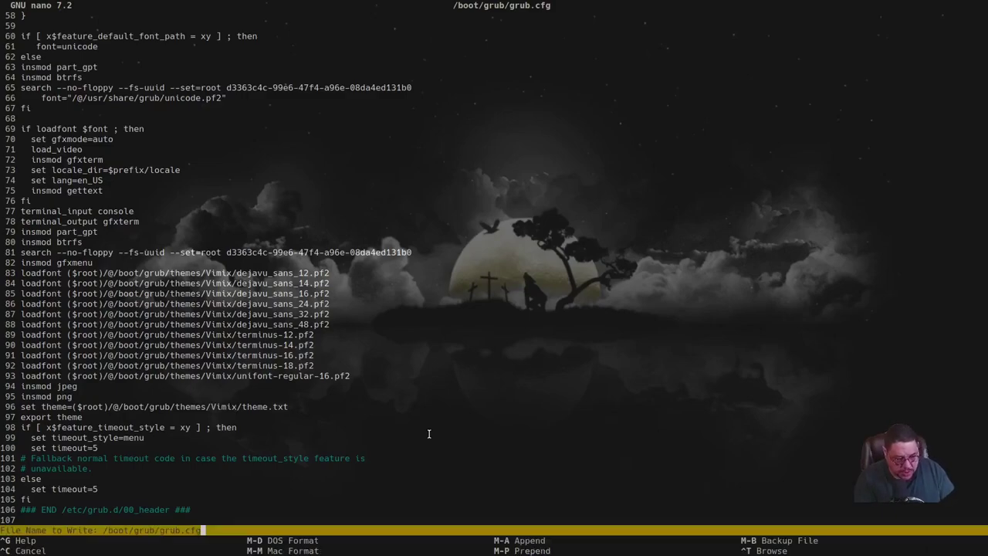
pyautogui.hotkey('ctrl', 'c')
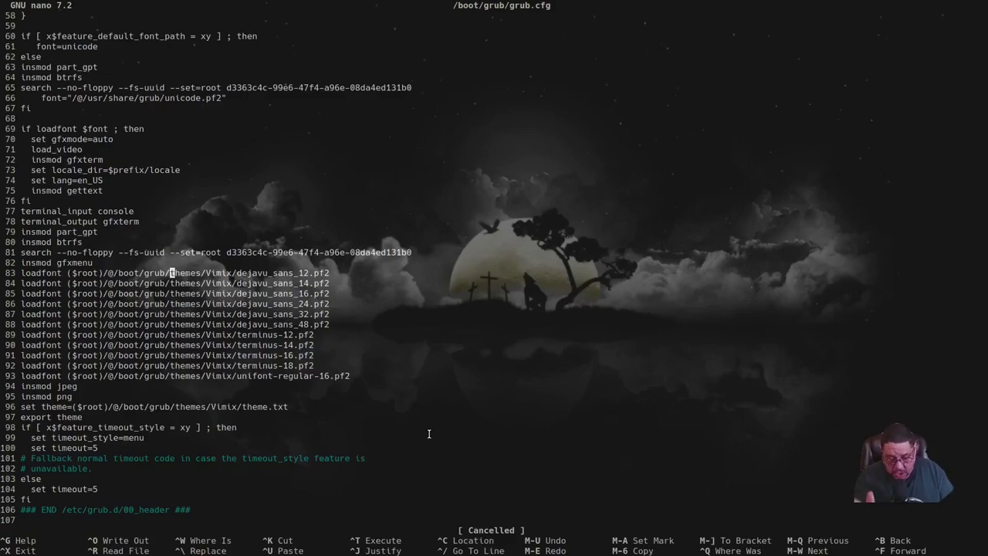
pyautogui.hotkey('ctrl', 'x')
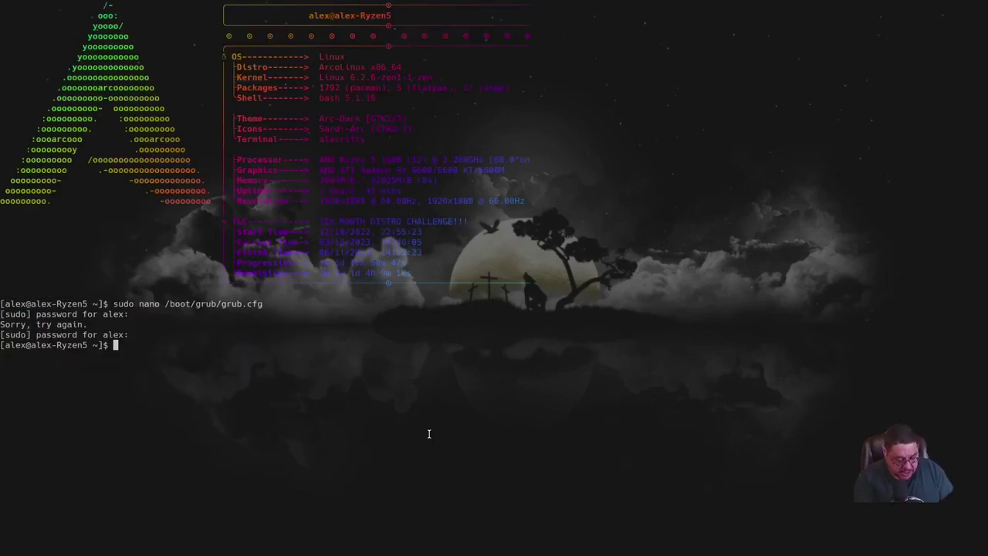
pyautogui.hotkey('ctrl', 'd')
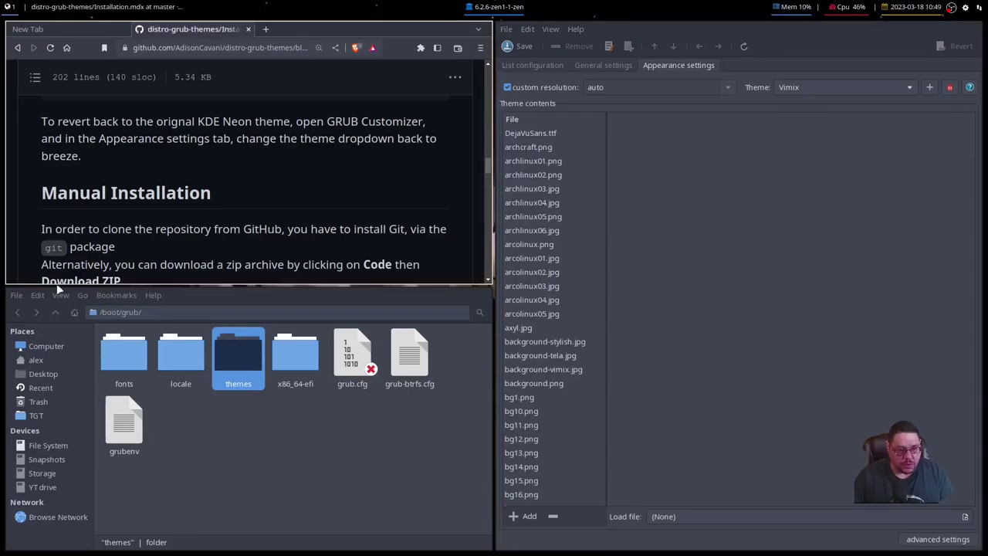
# Step: Close the Thunar window and scroll the GitHub guide down to Update Grub config
pyautogui.click(16, 295)
pyautogui.click(39, 547)
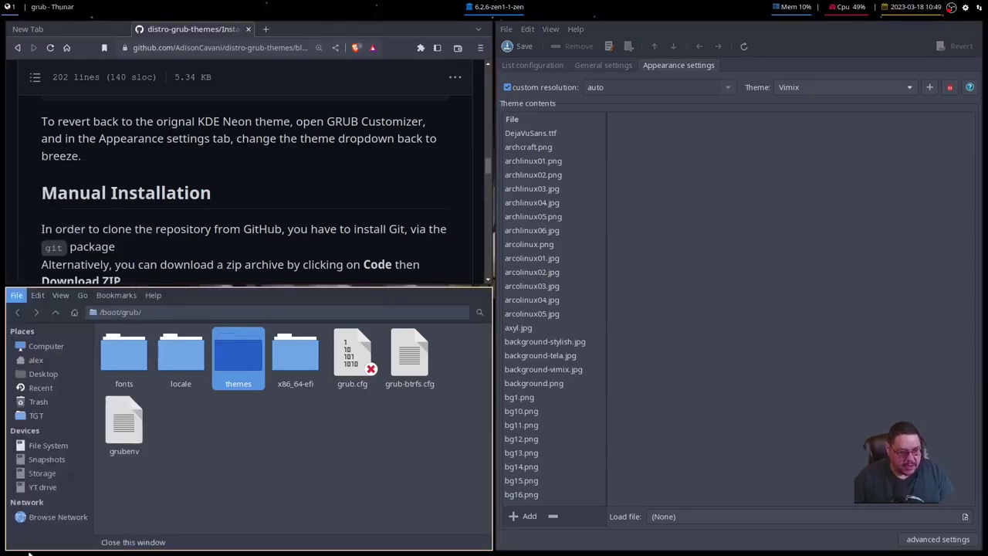
pyautogui.scroll(-5, 253, 294)
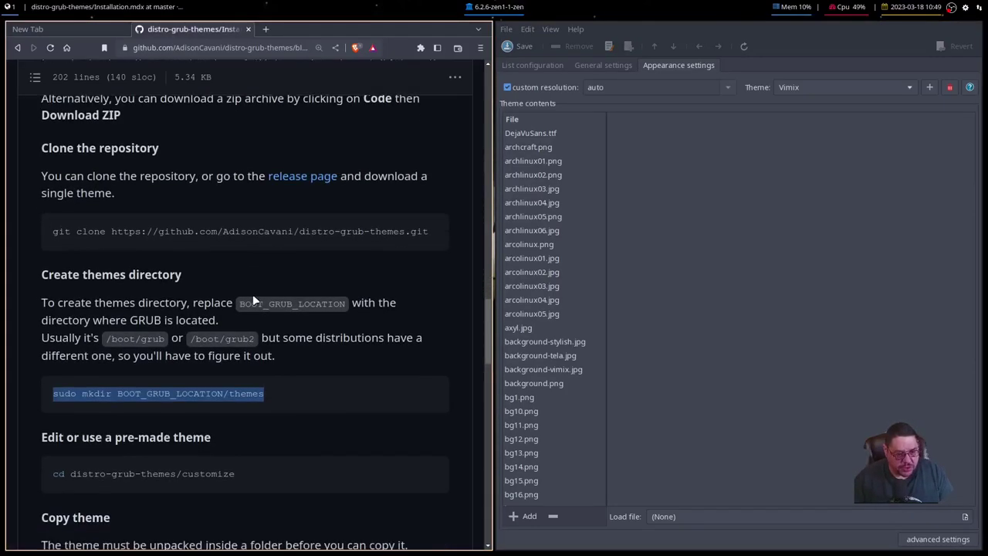
pyautogui.scroll(-4, 251, 295)
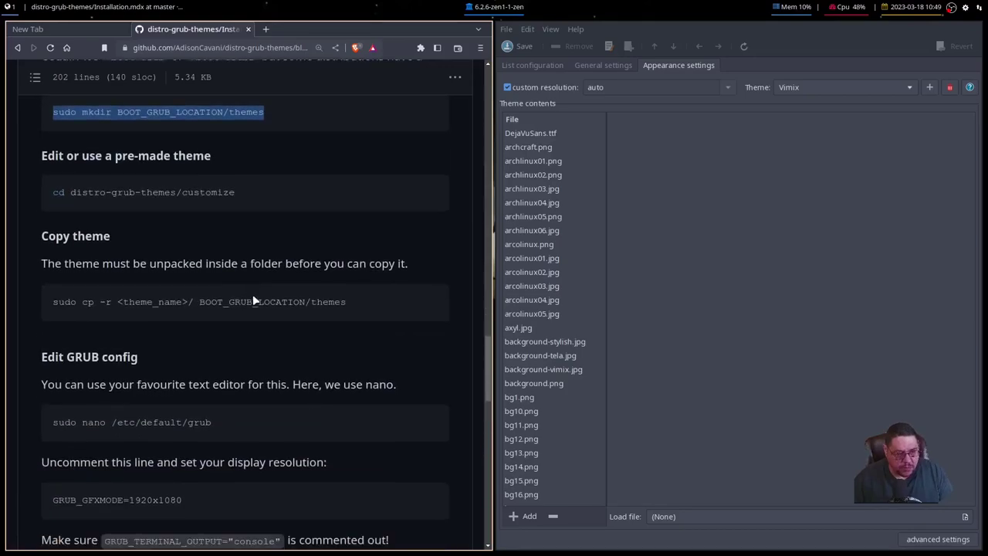
pyautogui.scroll(-4, 252, 299)
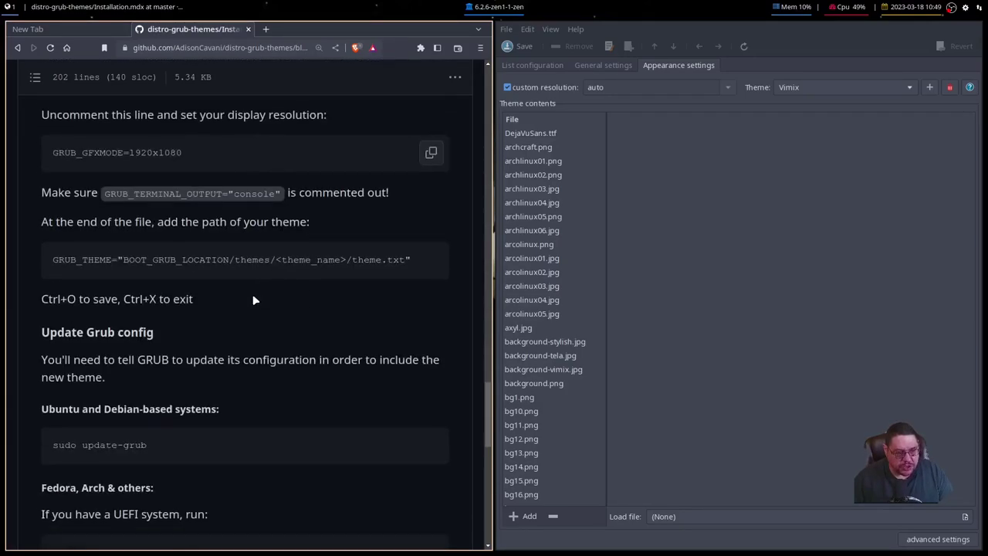
pyautogui.scroll(-1, 252, 300)
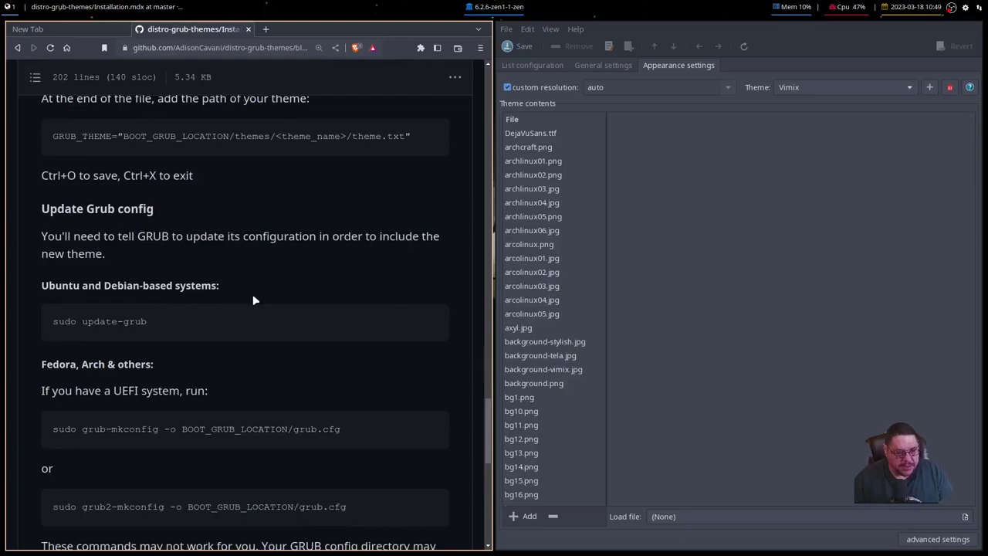
# Step: Select the UEFI grub-mkconfig command line and make the browser fill the screen
pyautogui.moveTo(106, 328)
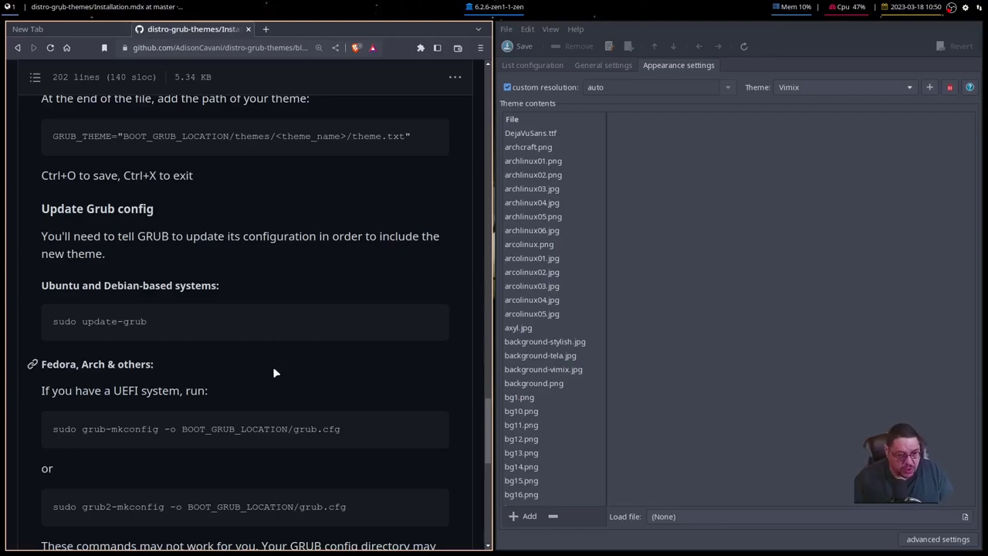
pyautogui.scroll(-1, 274, 374)
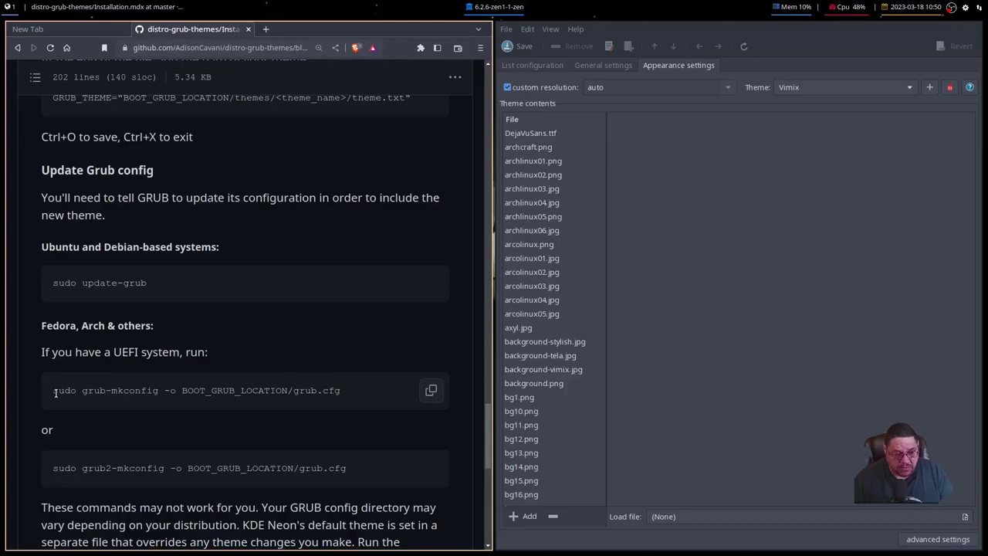
pyautogui.moveTo(46, 390); pyautogui.dragTo(360, 392)
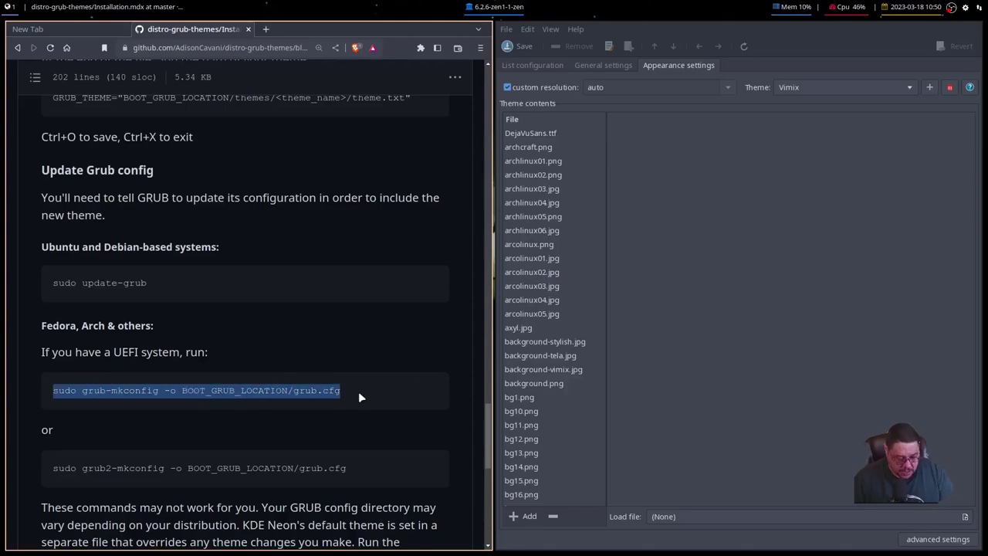
pyautogui.press('super+f')
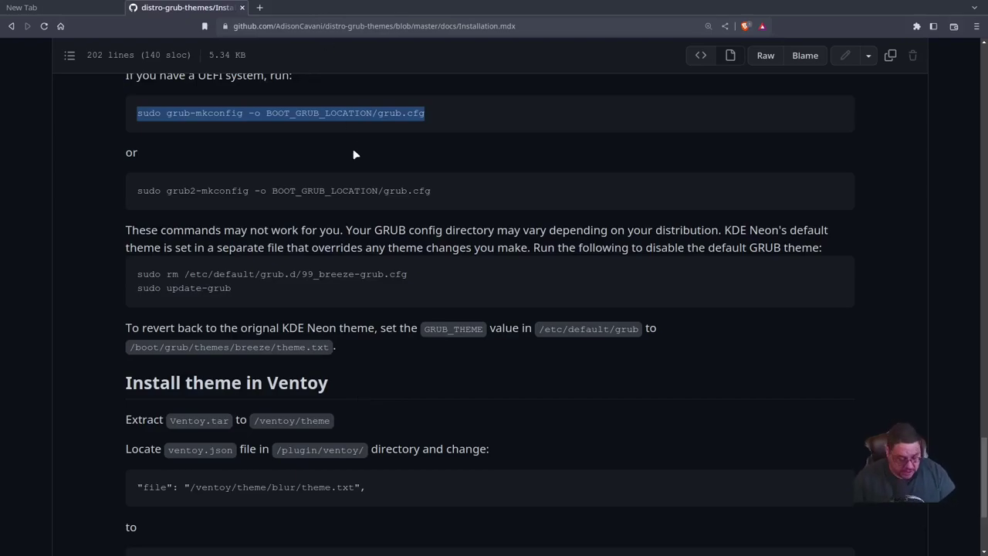
# Step: Zoom the guide to 250% and highlight part of the grub-mkconfig command
pyautogui.hotkey('ctrl', '+')
pyautogui.hotkey('ctrl', '+')
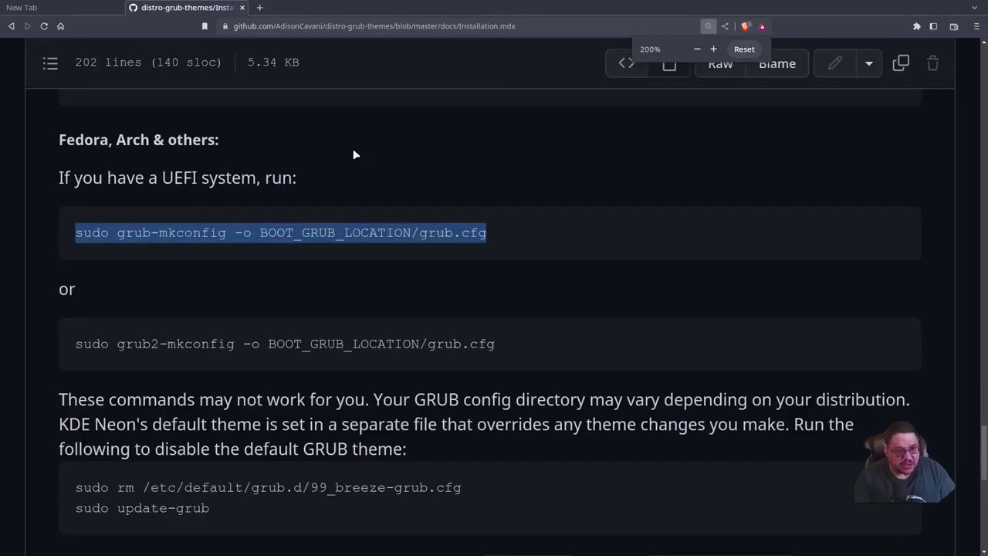
pyautogui.hotkey('ctrl', '+')
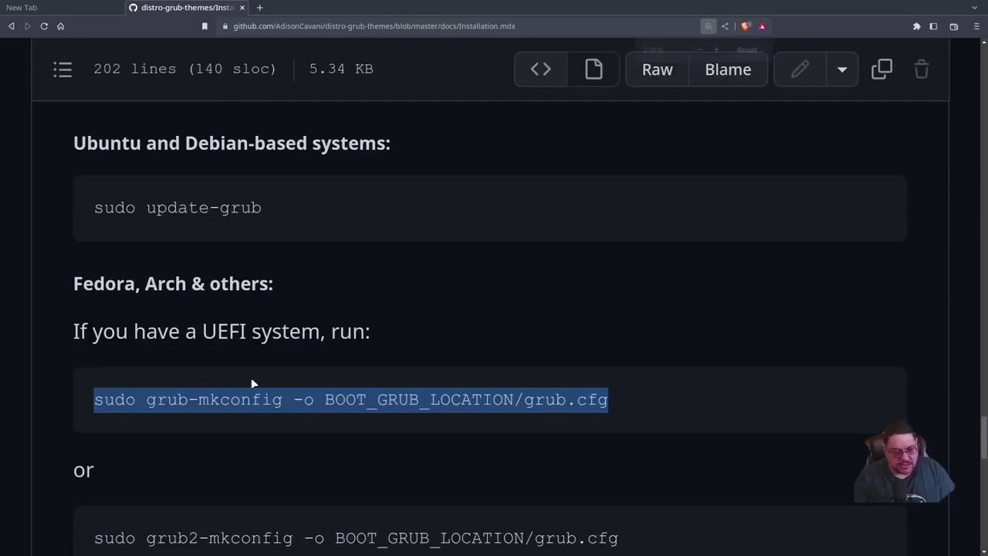
pyautogui.click(97, 407)
pyautogui.moveTo(97, 407); pyautogui.dragTo(514, 400)
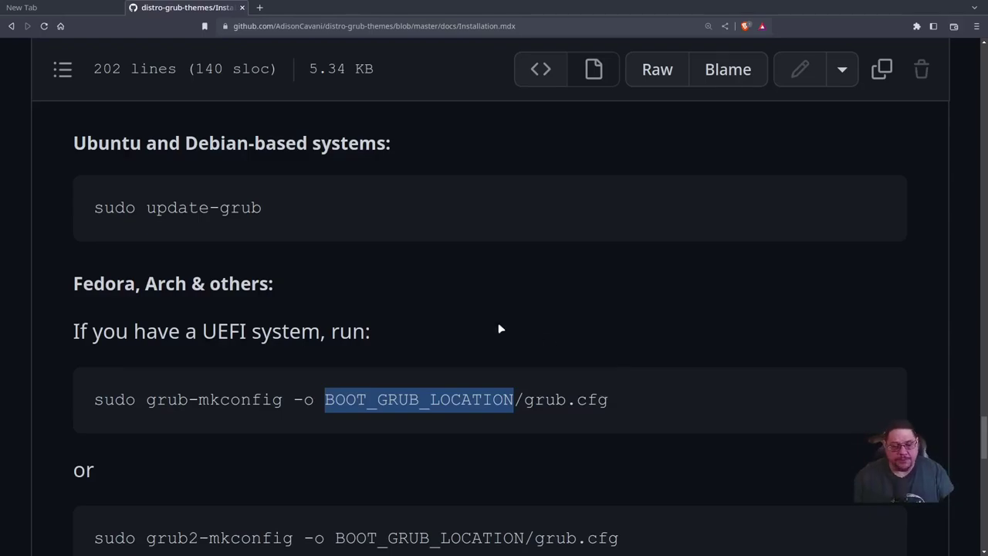
pyautogui.click(590, 352)
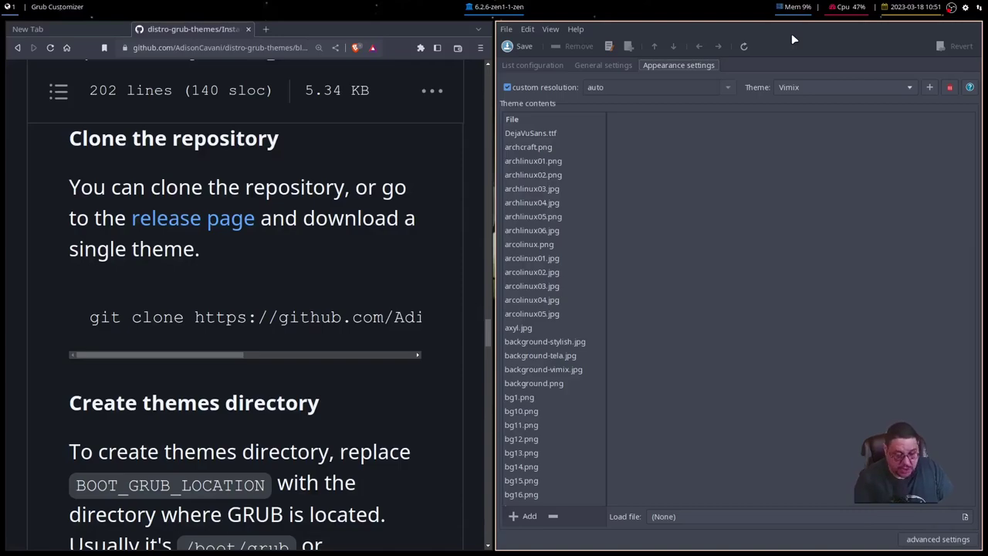
# Step: Make GRUB Customizer fullscreen and show its List configuration of ArcoLinux boot entries
pyautogui.press('super+f')
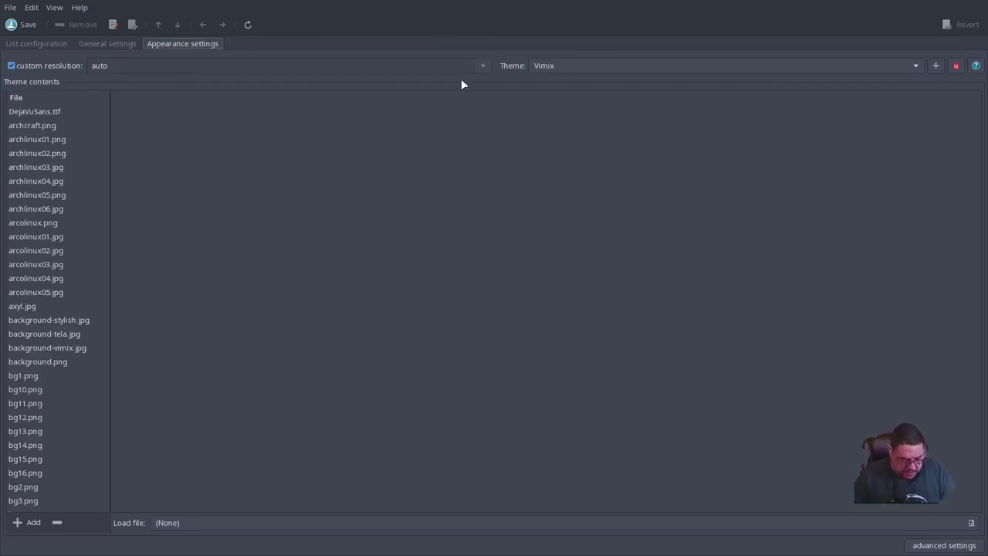
pyautogui.press('super+d')
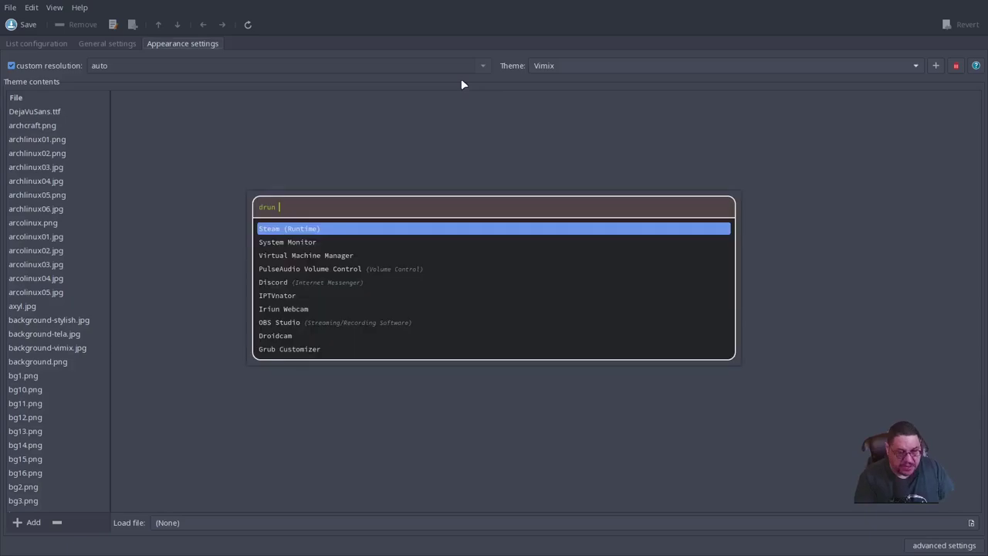
pyautogui.write('grub')
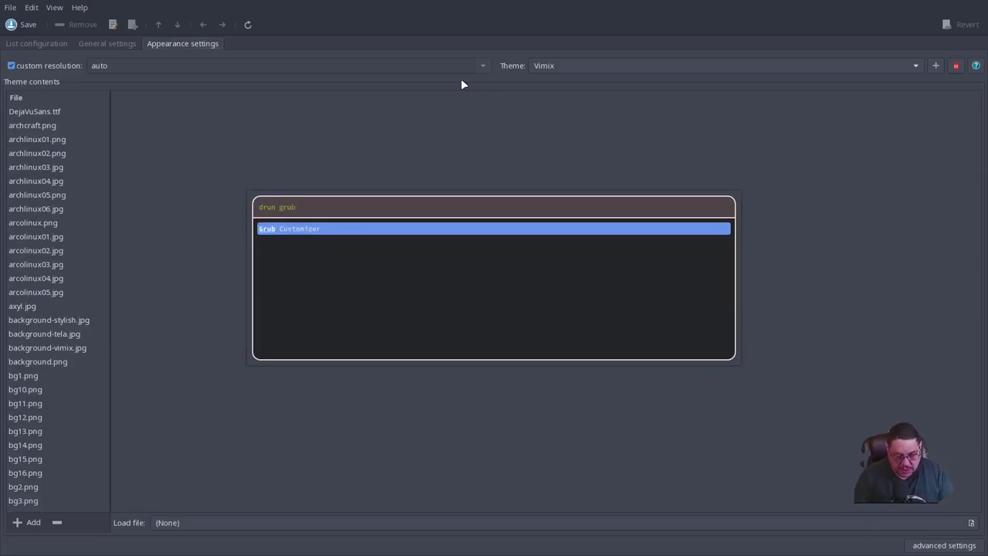
pyautogui.press('BackSpace')
pyautogui.press('BackSpace')
pyautogui.press('BackSpace')
pyautogui.press('BackSpace')
pyautogui.press('Escape')
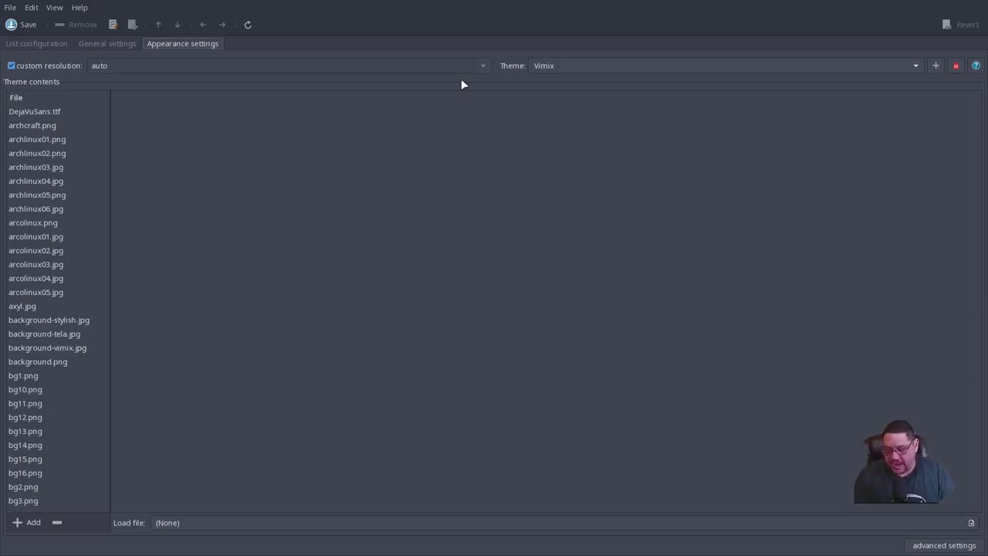
pyautogui.click(19, 44)
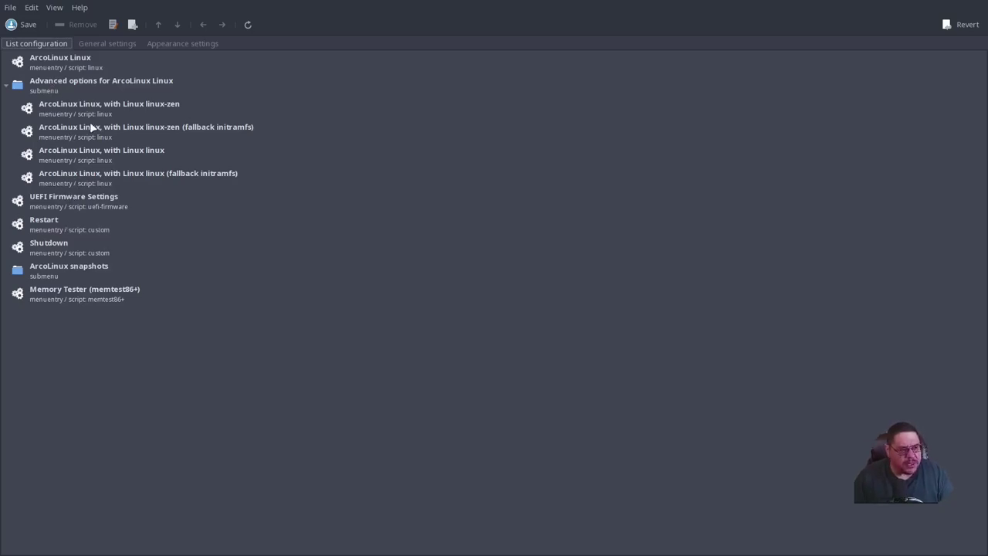
# Step: Collapse and re-expand 'Advanced options for ArcoLinux Linux', then view General settings (5-second timeout)
pyautogui.click(5, 86)
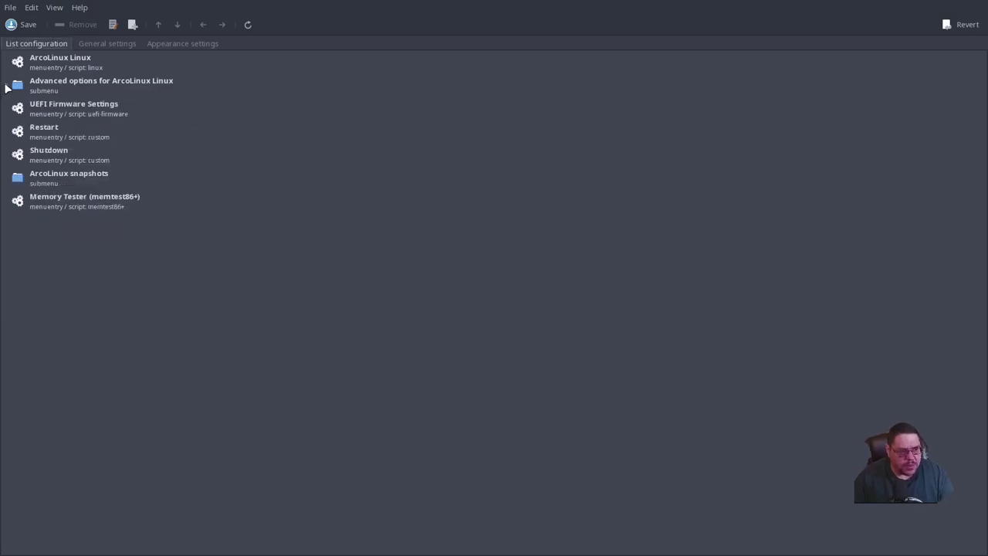
pyautogui.click(5, 86)
pyautogui.click(6, 88)
pyautogui.click(6, 88)
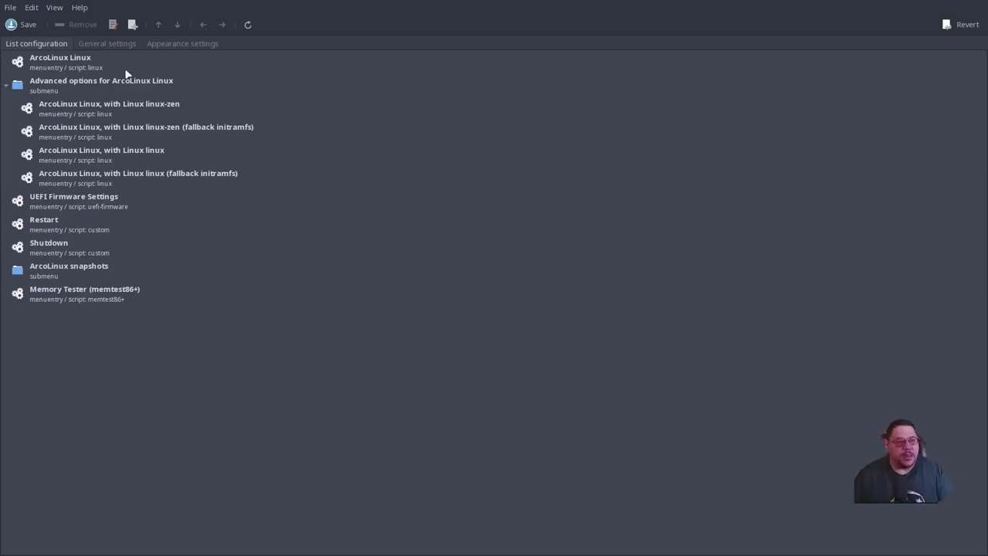
pyautogui.click(104, 46)
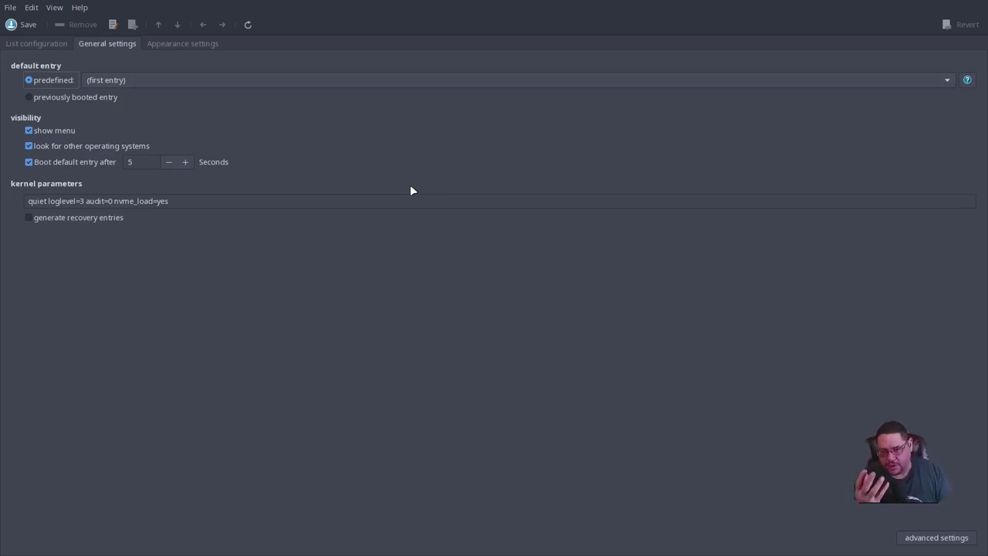
pyautogui.click(947, 80)
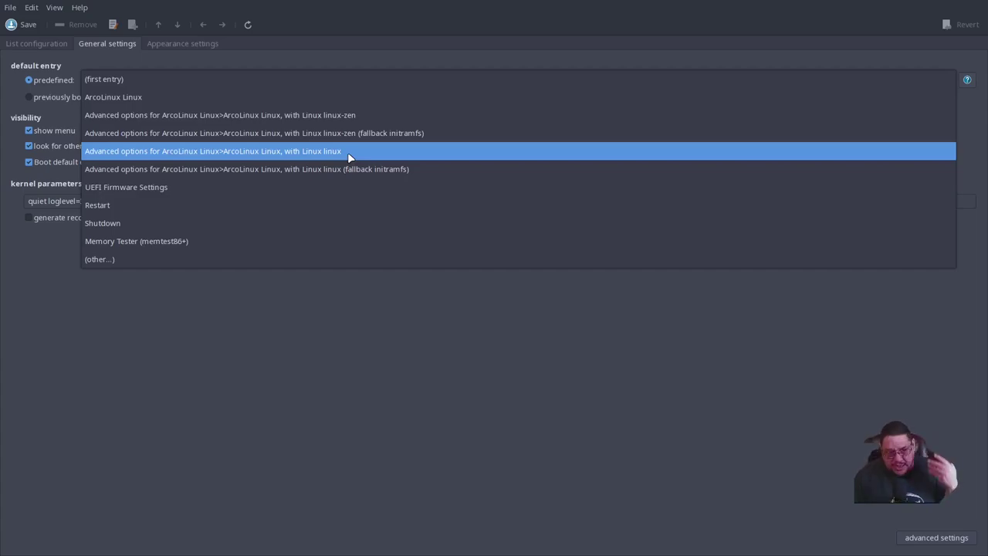
pyautogui.click(336, 57)
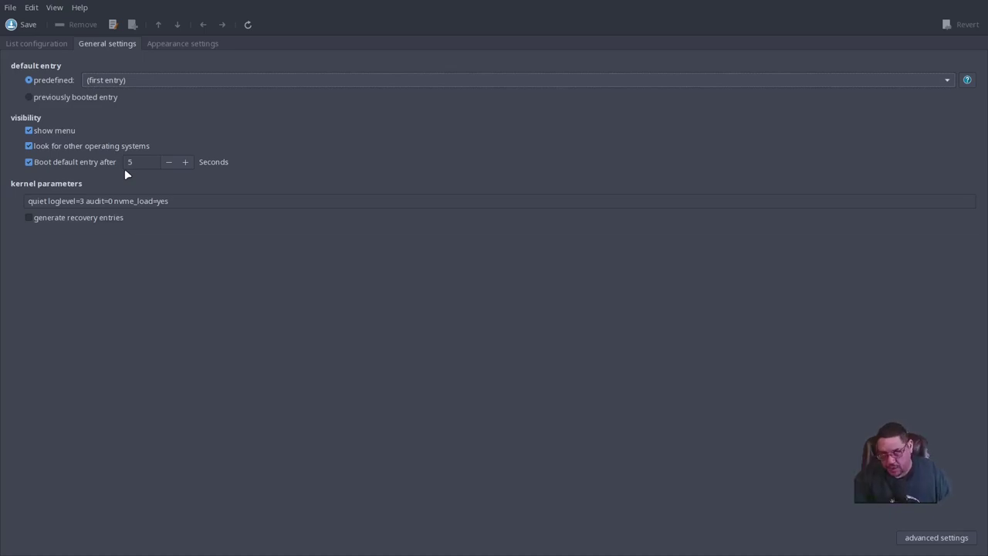
# Step: Show the Appearance settings with the Vimix theme and auto custom resolution
pyautogui.click(171, 44)
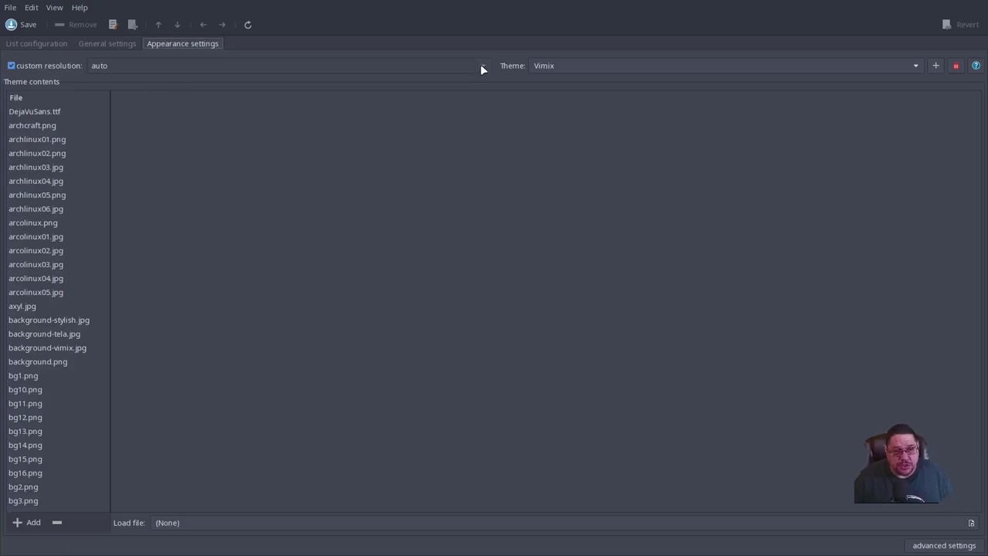
pyautogui.click(218, 70)
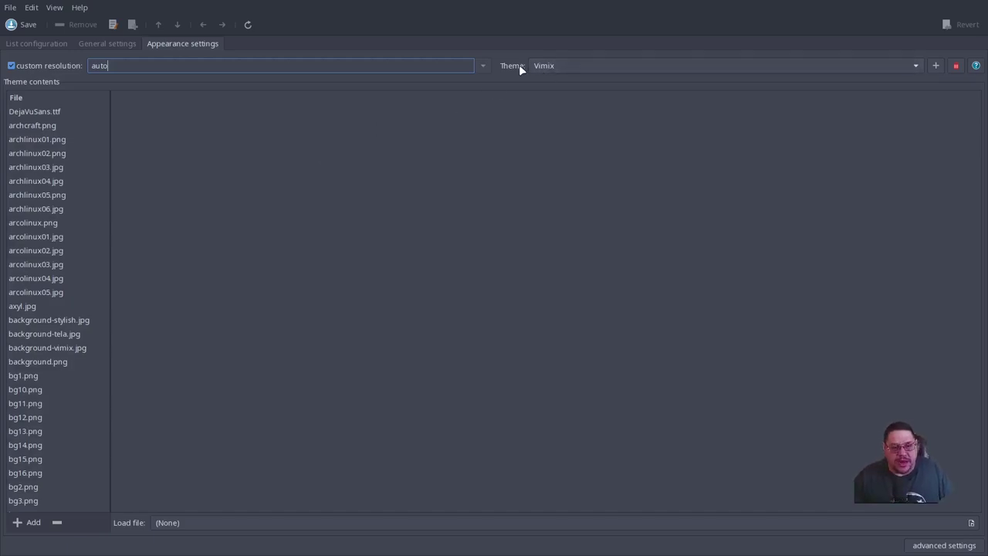
pyautogui.click(608, 66)
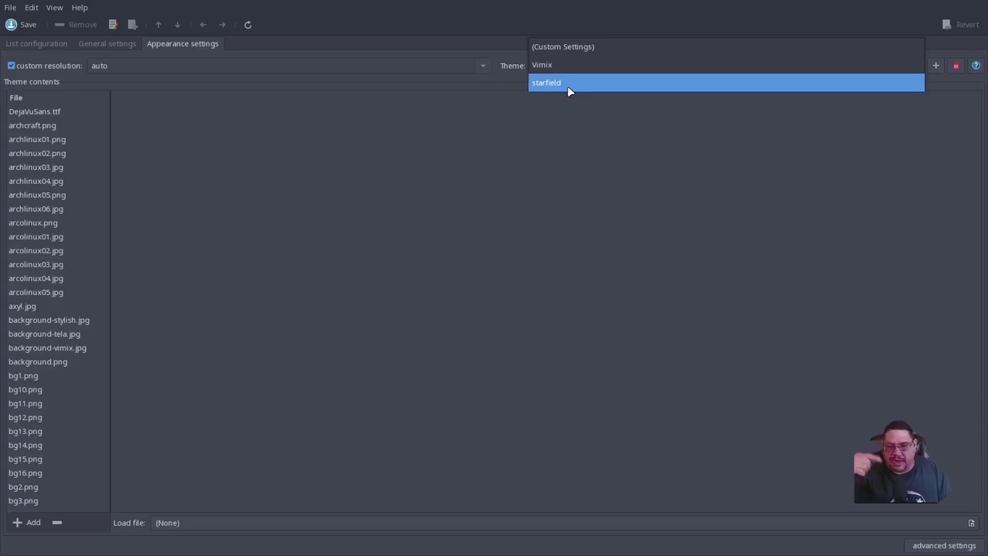
pyautogui.click(560, 188)
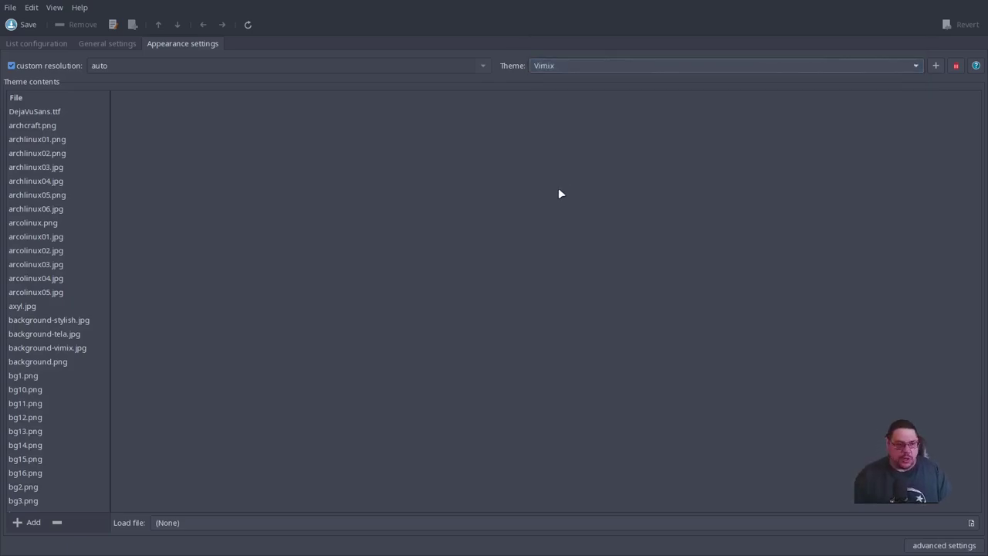